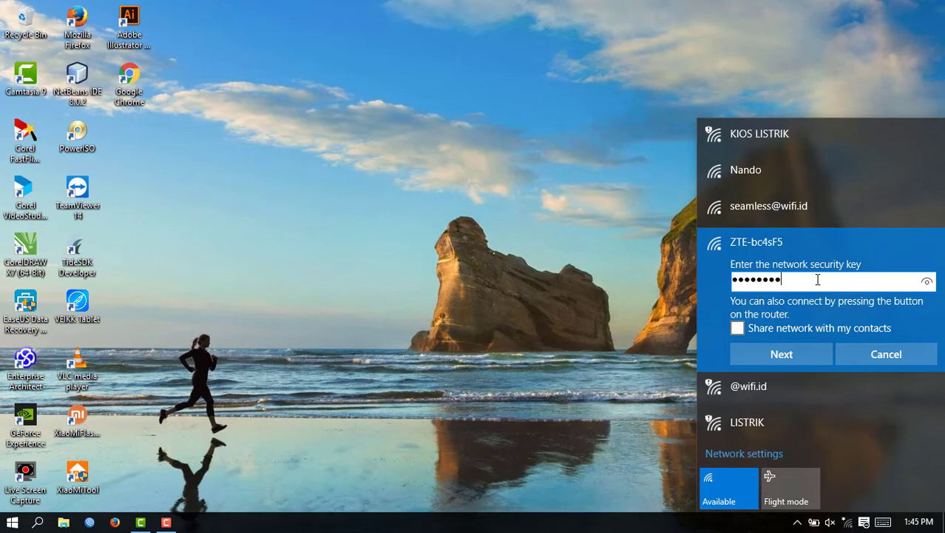
Connect to the ZTE-bc4sF5 Wi-Fi network and view its connection details.
{"action": "left_click", "coordinate": [927, 283]}
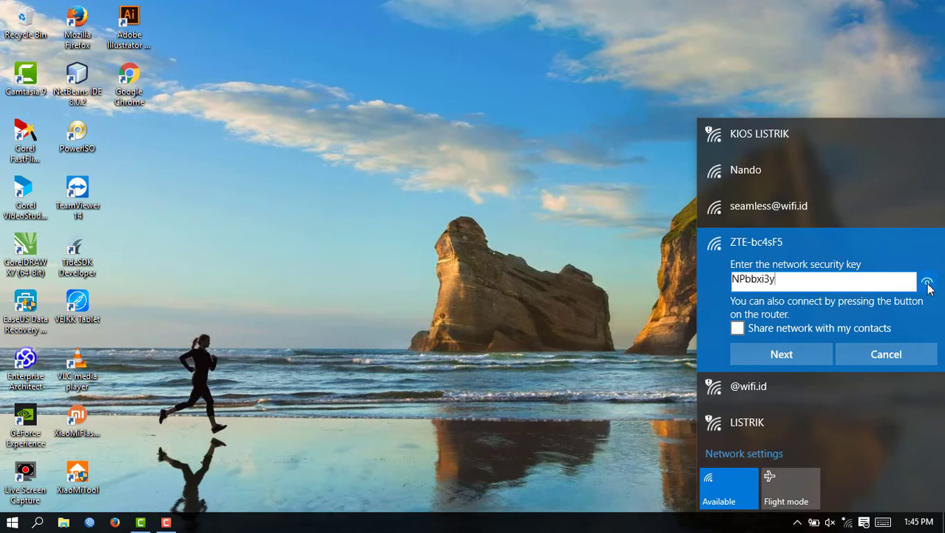
{"action": "left_click", "coordinate": [818, 349]}
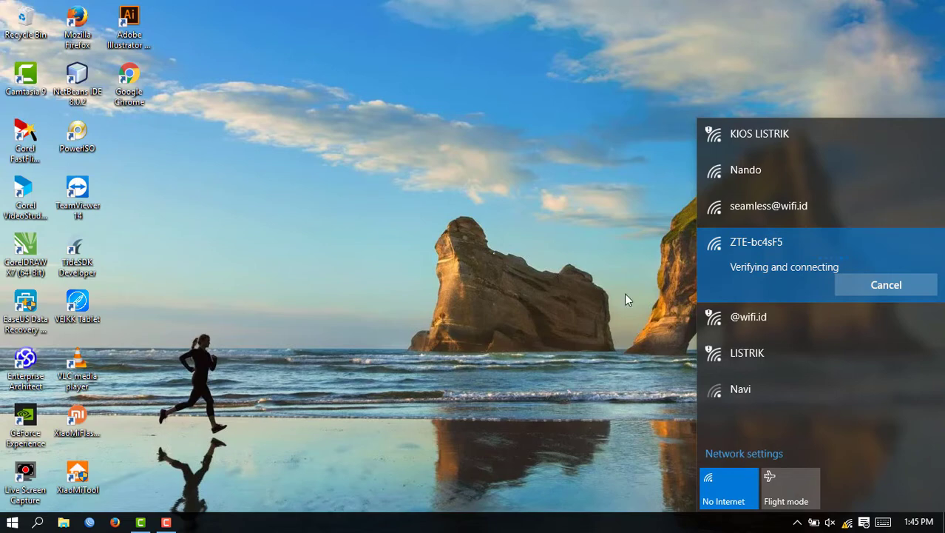
{"action": "right_click", "coordinate": [848, 524]}
{"action": "left_click", "coordinate": [844, 519]}
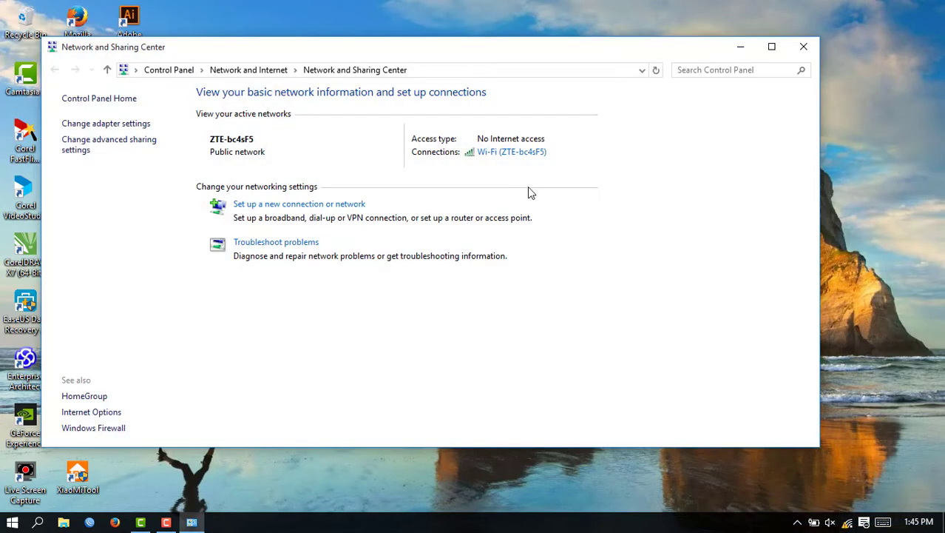
{"action": "left_click", "coordinate": [506, 152]}
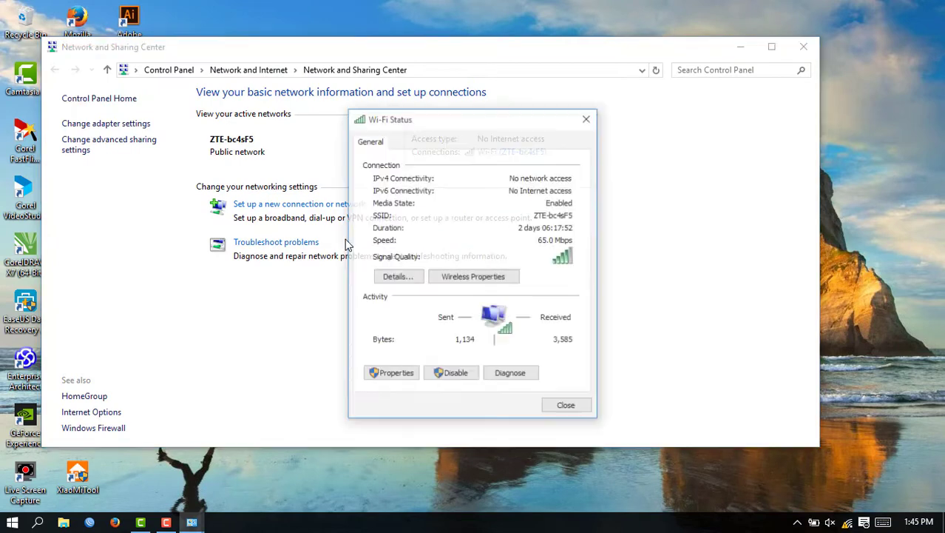
{"action": "left_click", "coordinate": [397, 277]}
Confirm the default gateway is 192.168.1.1, then close all network windows.
{"action": "left_click", "coordinate": [481, 301]}
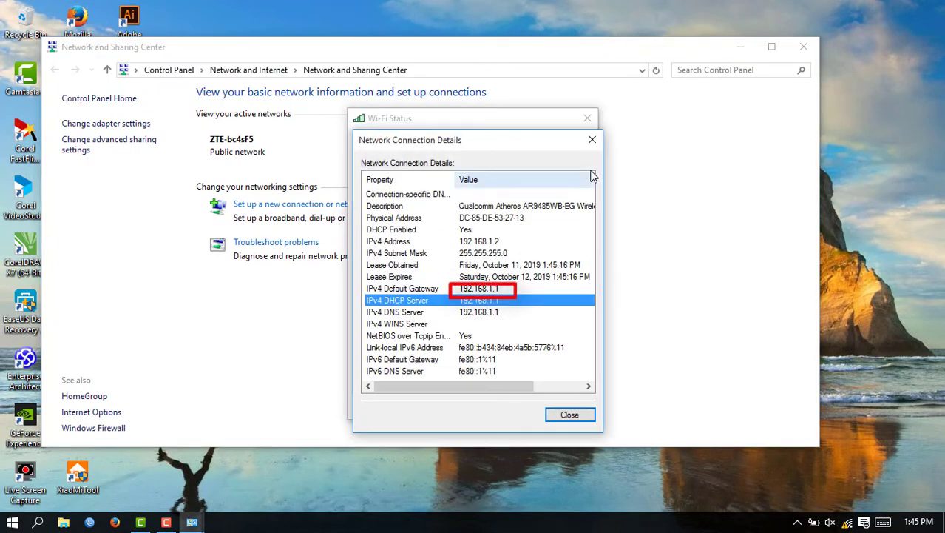
{"action": "left_click", "coordinate": [591, 139]}
{"action": "left_click", "coordinate": [587, 118]}
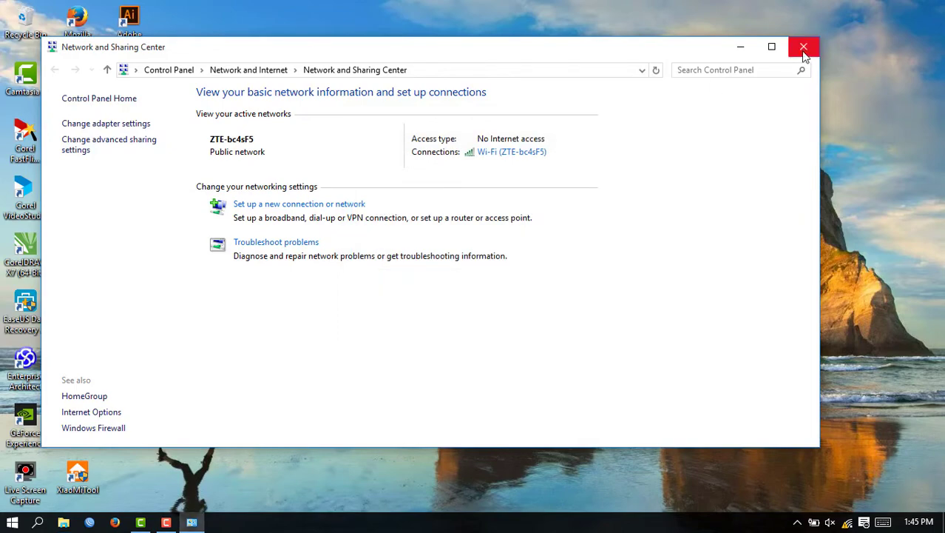
{"action": "left_click", "coordinate": [803, 47]}
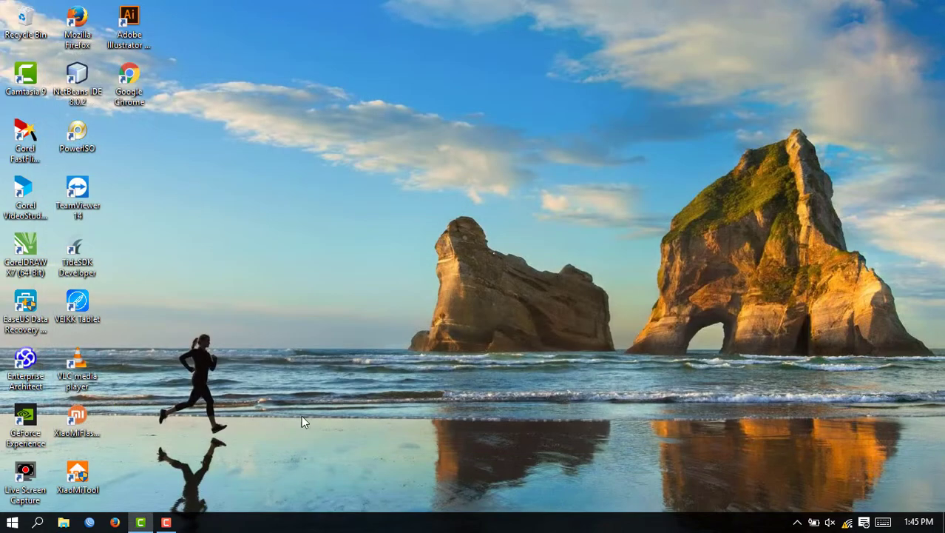
Launch Firefox and go to the router address 192.168.1.1.
{"action": "left_click", "coordinate": [115, 523]}
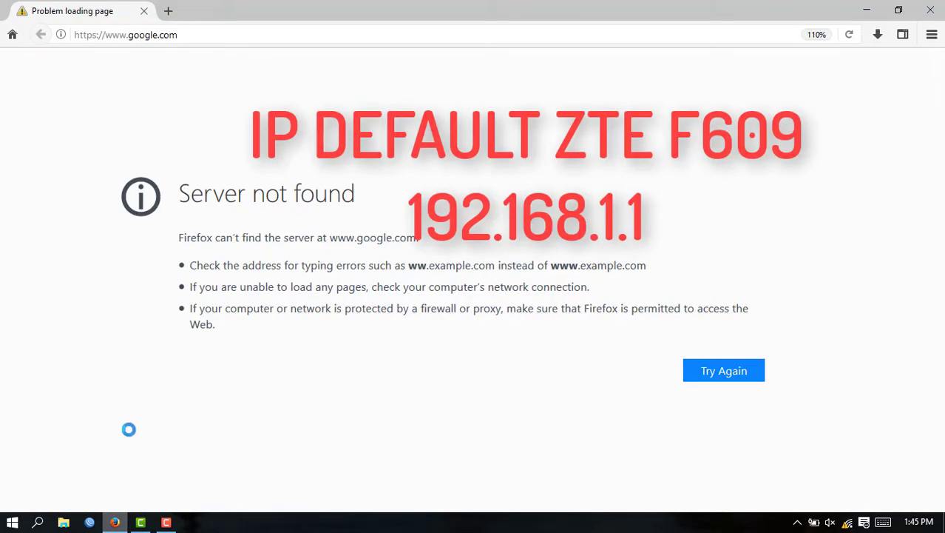
{"action": "left_click", "coordinate": [249, 36]}
{"action": "key", "text": "ctrl+a"}
{"action": "type", "text": "192.168.1.1"}
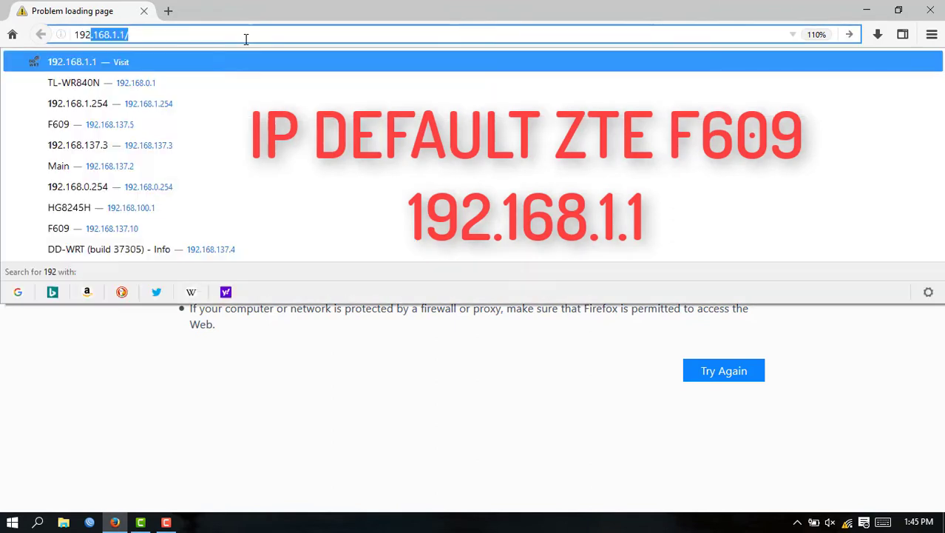
{"action": "key", "text": "Return"}
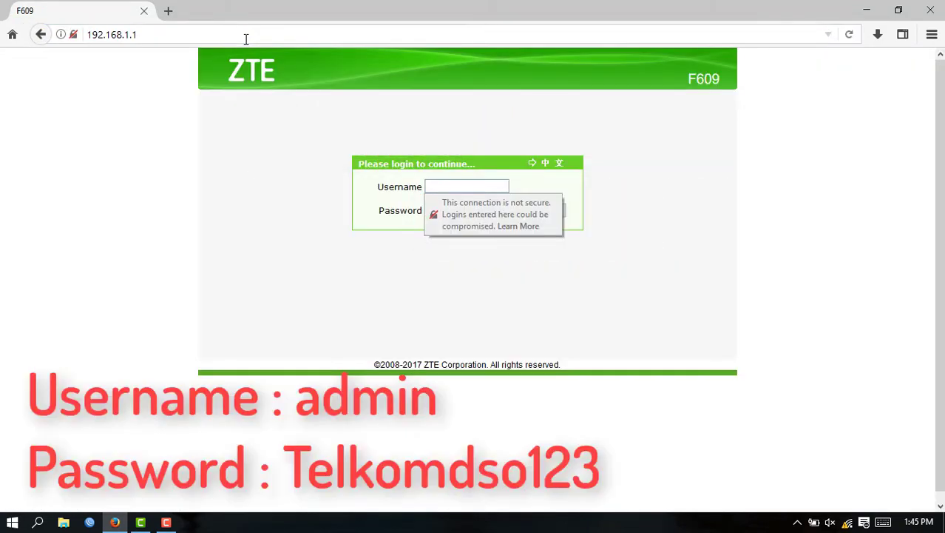
Sign in to the router with the administrator username and password.
{"action": "type", "text": "admin"}
{"action": "key", "text": "Tab"}
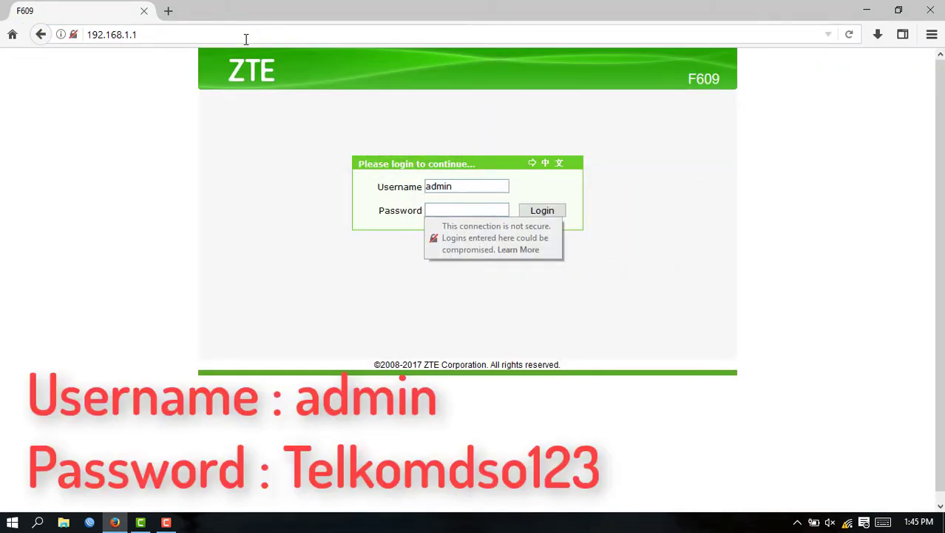
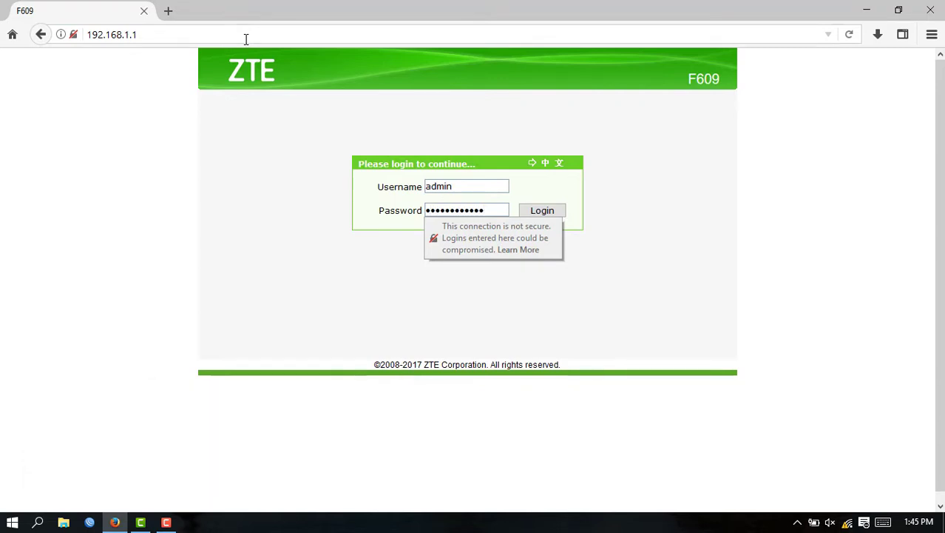
{"action": "key", "text": "Return"}
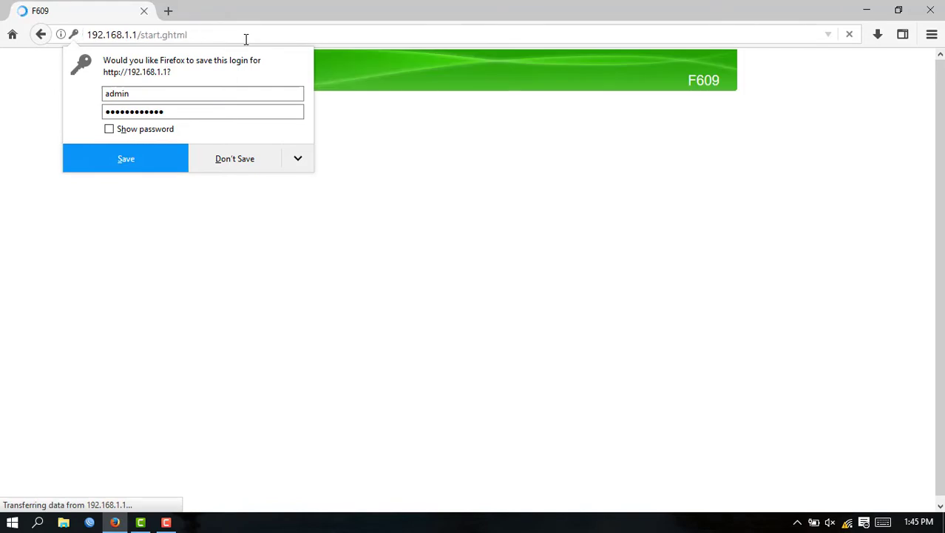
Decline saving the login and confirm the USB status page shows the modem Connected.
{"action": "left_click", "coordinate": [235, 158]}
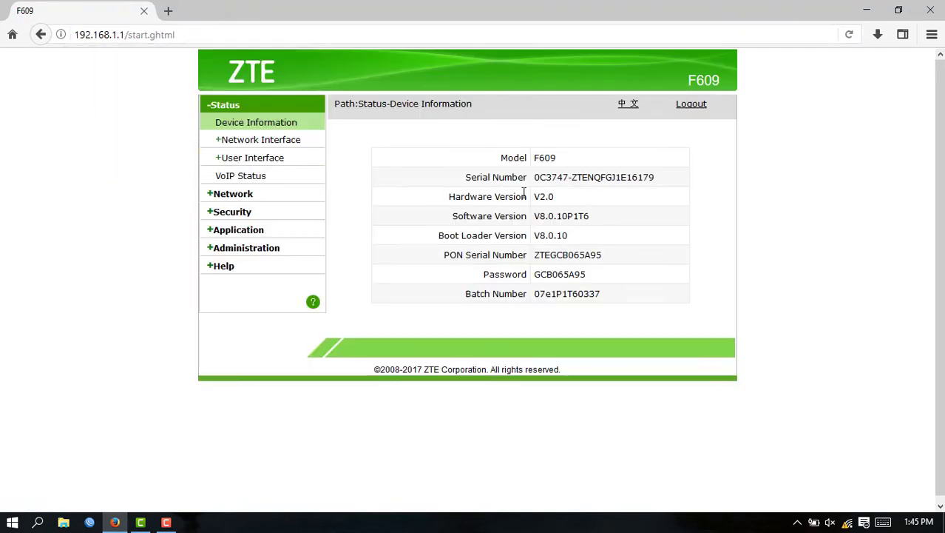
{"action": "left_click_drag", "start_coordinate": [558, 195], "coordinate": [541, 195]}
{"action": "left_click", "coordinate": [440, 220]}
{"action": "left_click", "coordinate": [222, 159]}
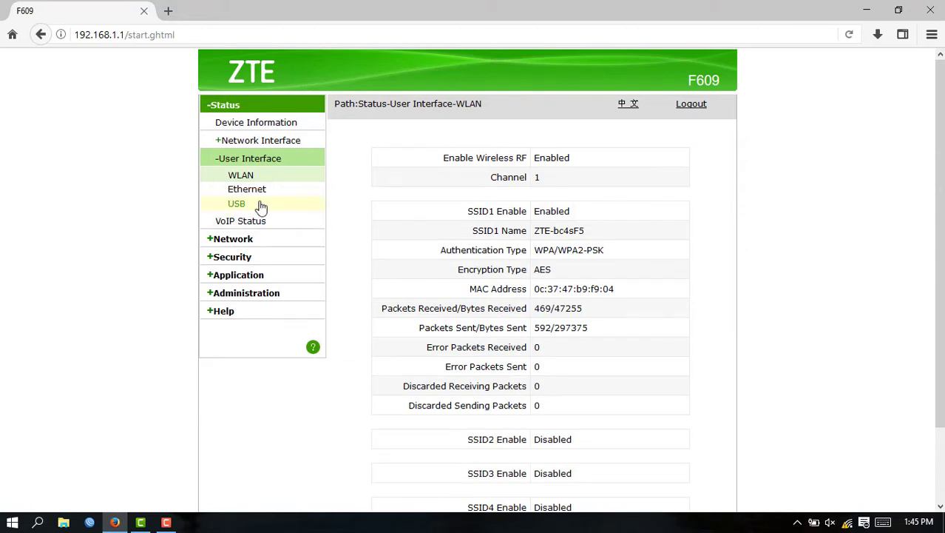
{"action": "left_click", "coordinate": [260, 205]}
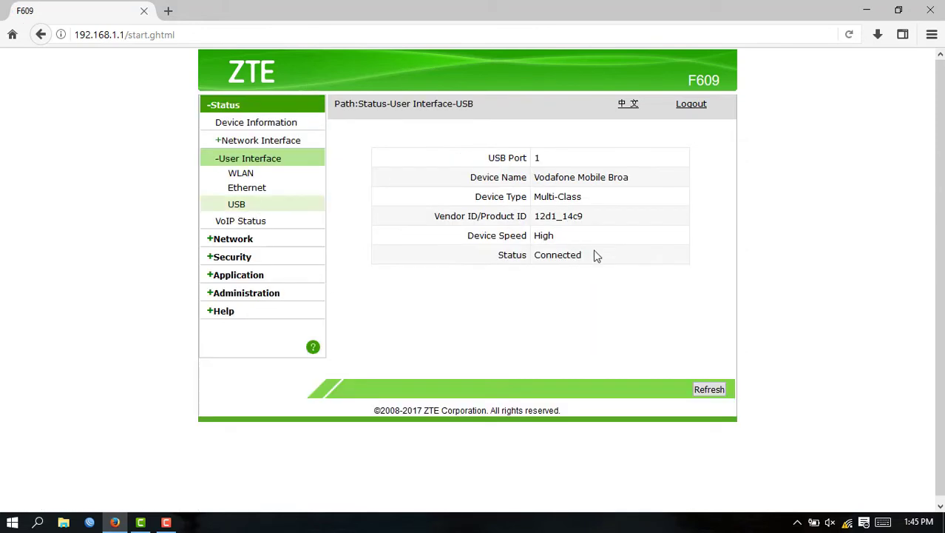
{"action": "left_click_drag", "start_coordinate": [597, 255], "coordinate": [535, 253]}
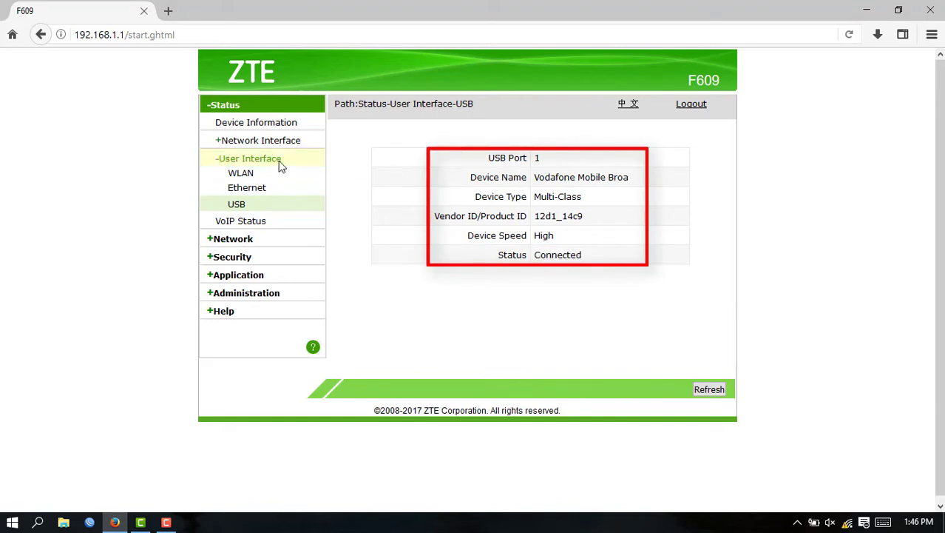
Confirm the Mobile Network status page lists the dongle type as Modem.
{"action": "left_click", "coordinate": [256, 141]}
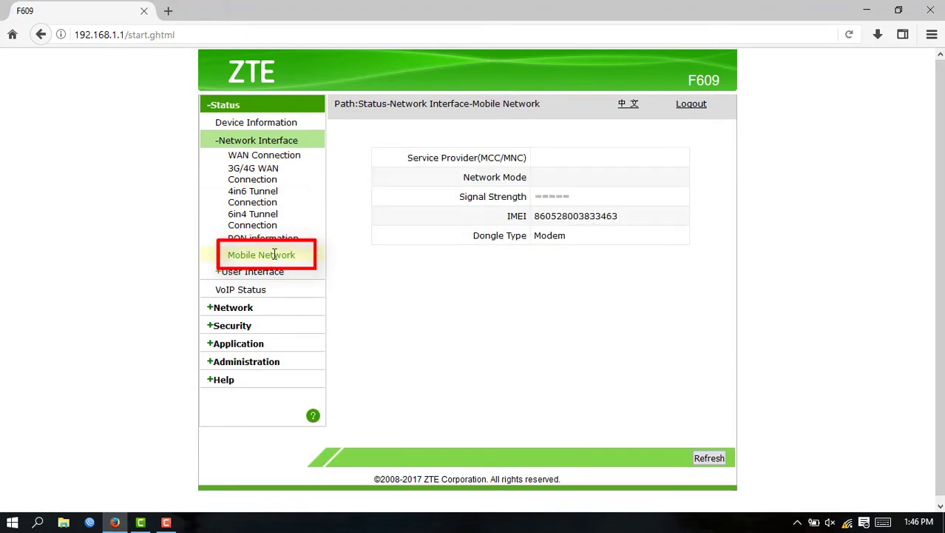
{"action": "mouse_move", "coordinate": [621, 225]}
{"action": "left_mouse_down"}
{"action": "mouse_move", "coordinate": [537, 216]}
{"action": "mouse_move", "coordinate": [547, 236]}
{"action": "left_mouse_up"}
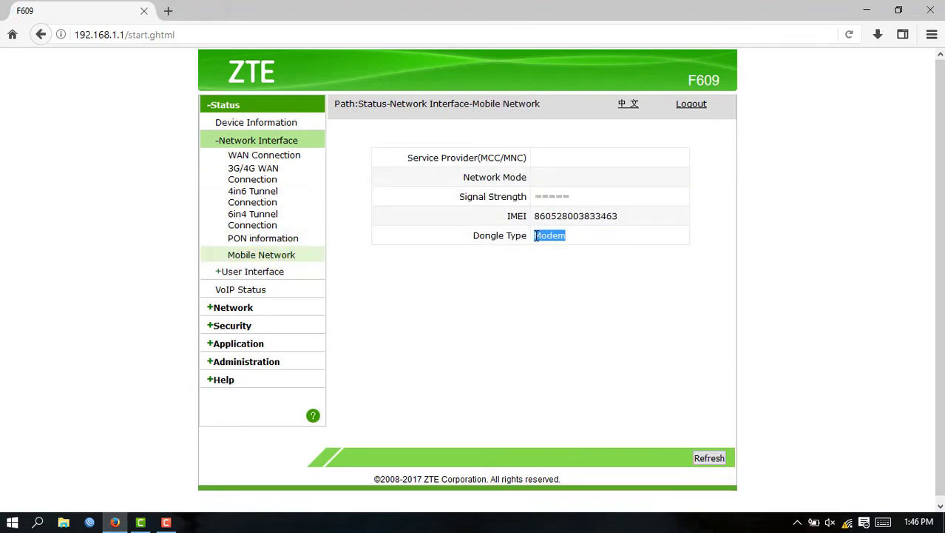
{"action": "left_click", "coordinate": [527, 291]}
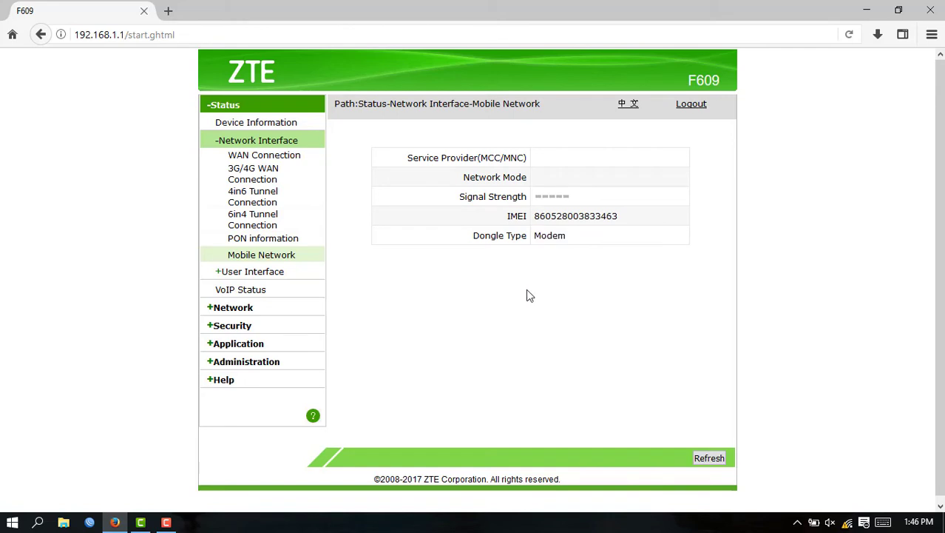
{"action": "left_click", "coordinate": [241, 310]}
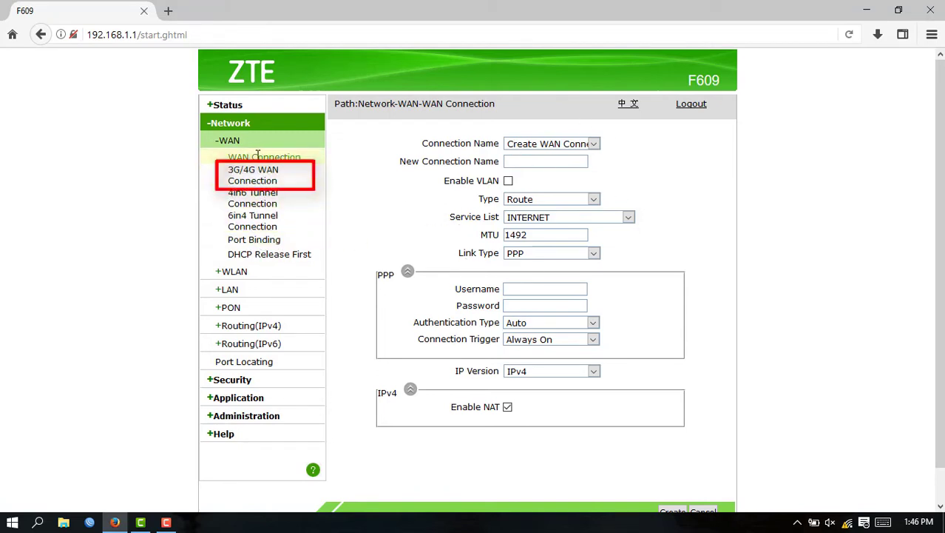
Create 3G/4G WAN connection 'internet' with APN internet, dial number *99#, dongle type Modem.
{"action": "left_click", "coordinate": [263, 178]}
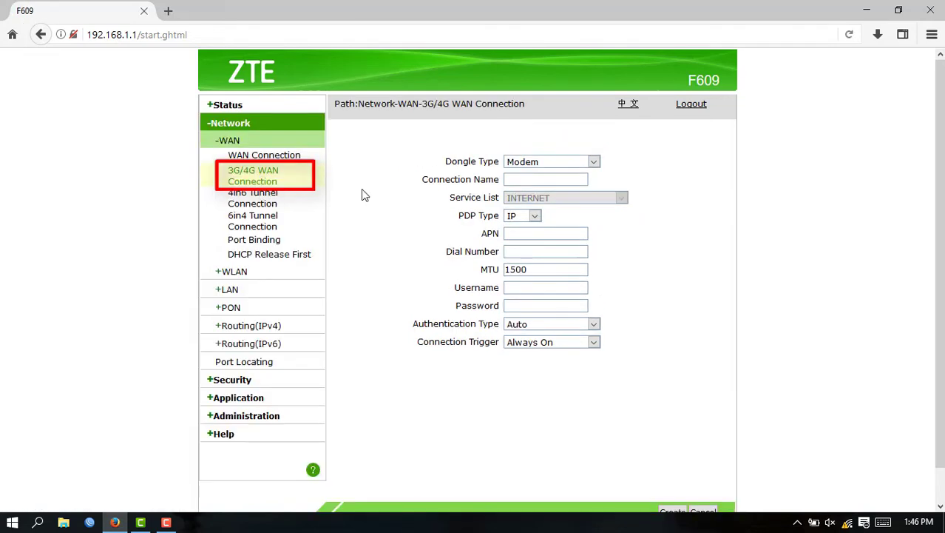
{"action": "left_click", "coordinate": [567, 178]}
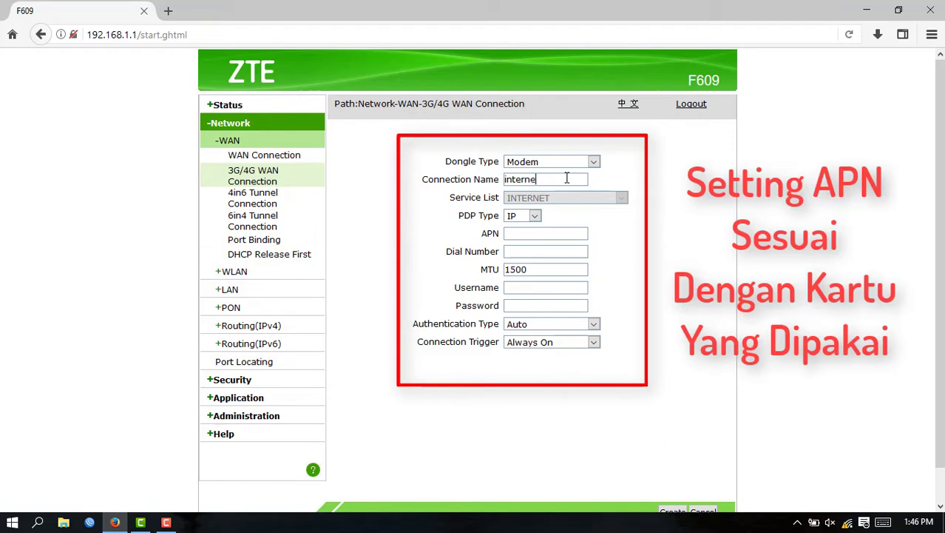
{"action": "left_click", "coordinate": [514, 234]}
{"action": "type", "text": "internet"}
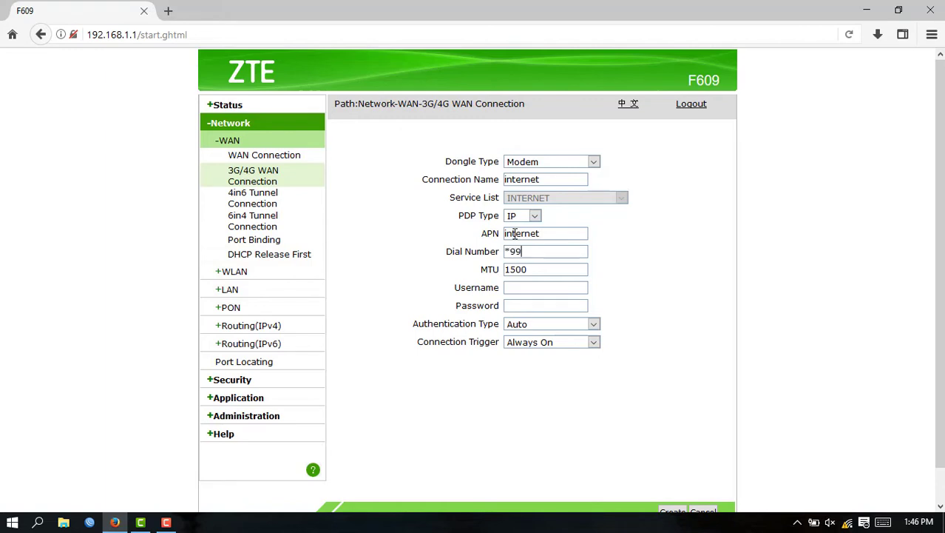
{"action": "left_click", "coordinate": [558, 164]}
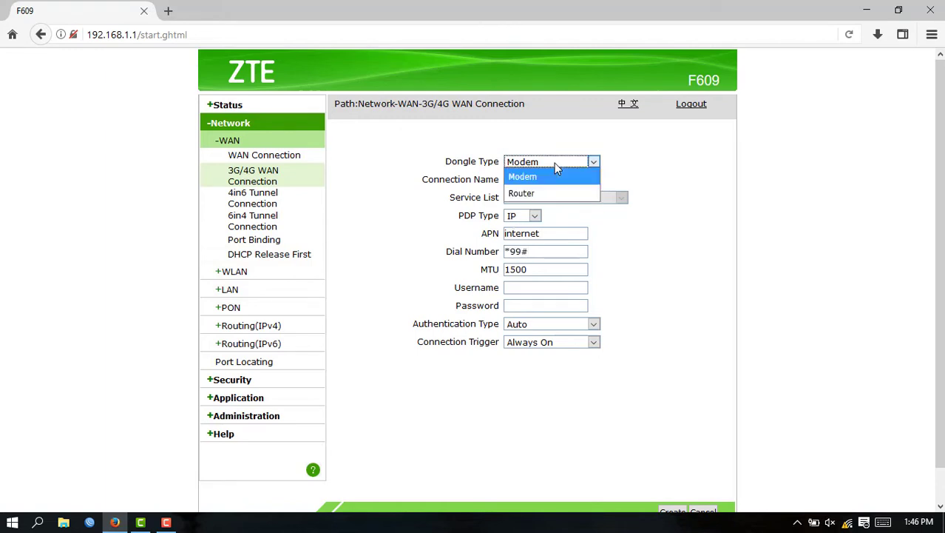
{"action": "left_click", "coordinate": [673, 211]}
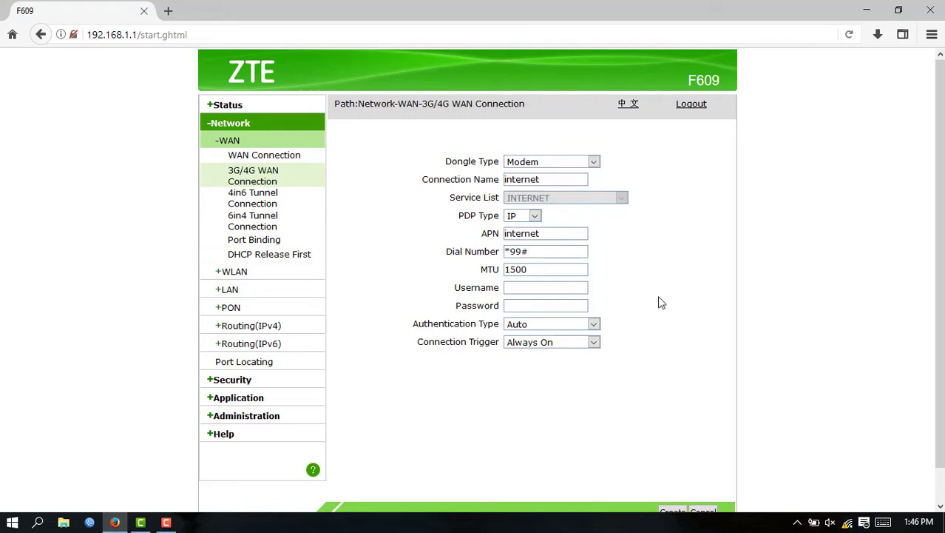
{"action": "left_click", "coordinate": [665, 511]}
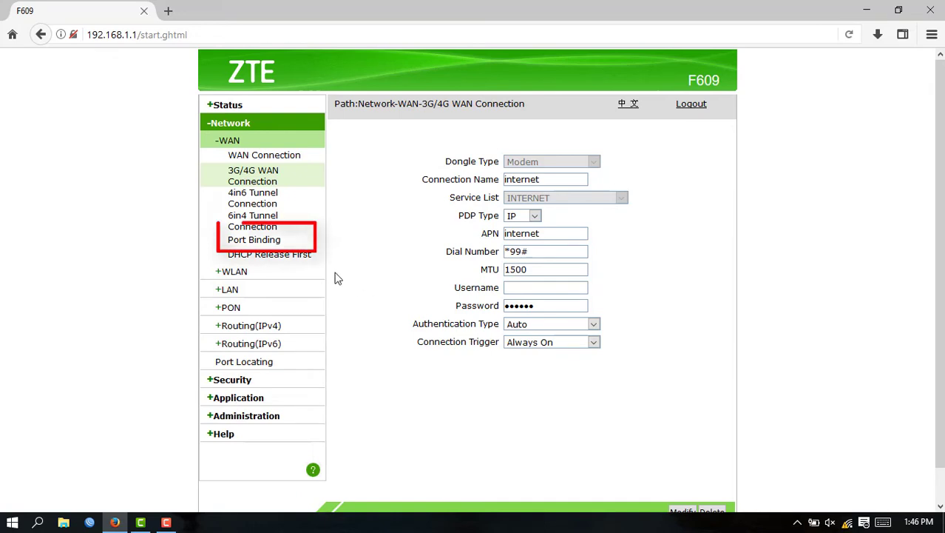
{"action": "left_click", "coordinate": [265, 247]}
Bind the 'internet' WAN connection to LAN1–LAN4 and SSID1–SSID4 and submit.
{"action": "left_click", "coordinate": [248, 158]}
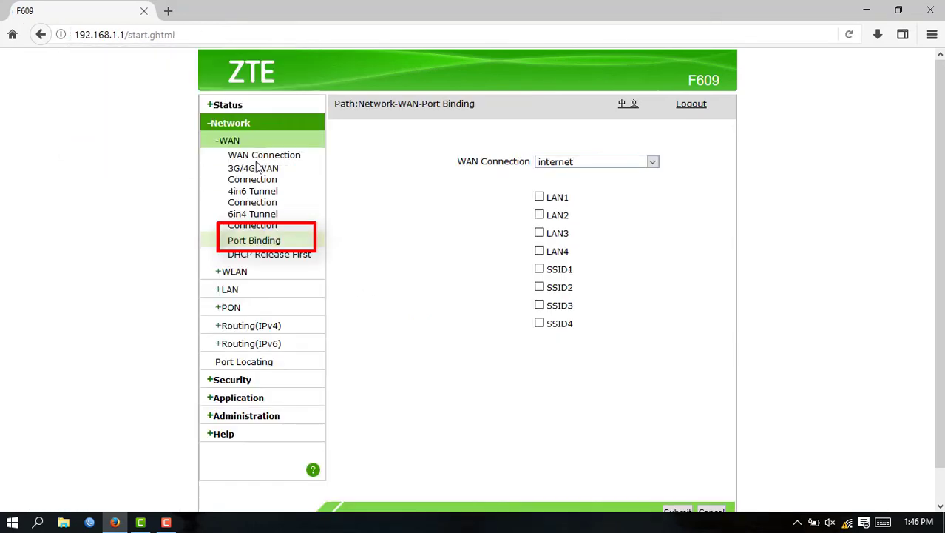
{"action": "left_click", "coordinate": [542, 164]}
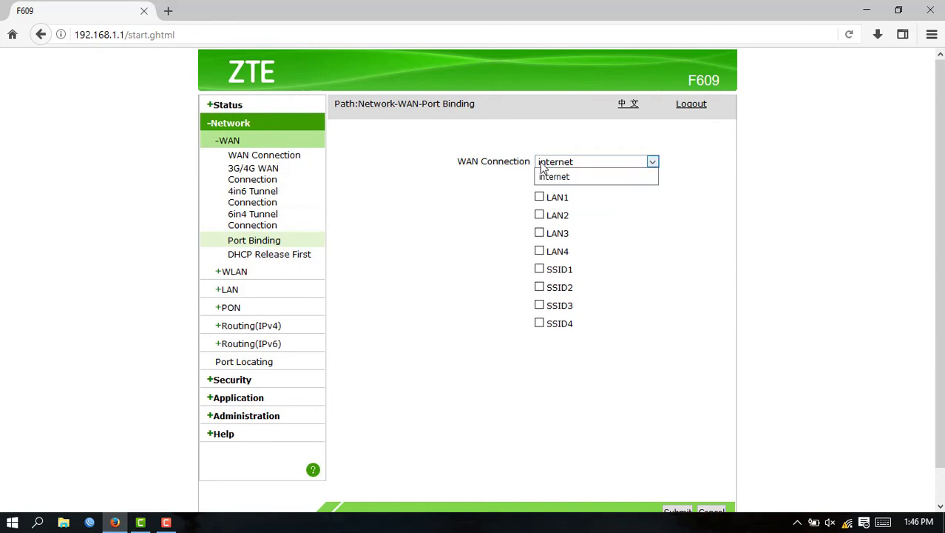
{"action": "left_click", "coordinate": [542, 166]}
{"action": "left_click", "coordinate": [539, 197]}
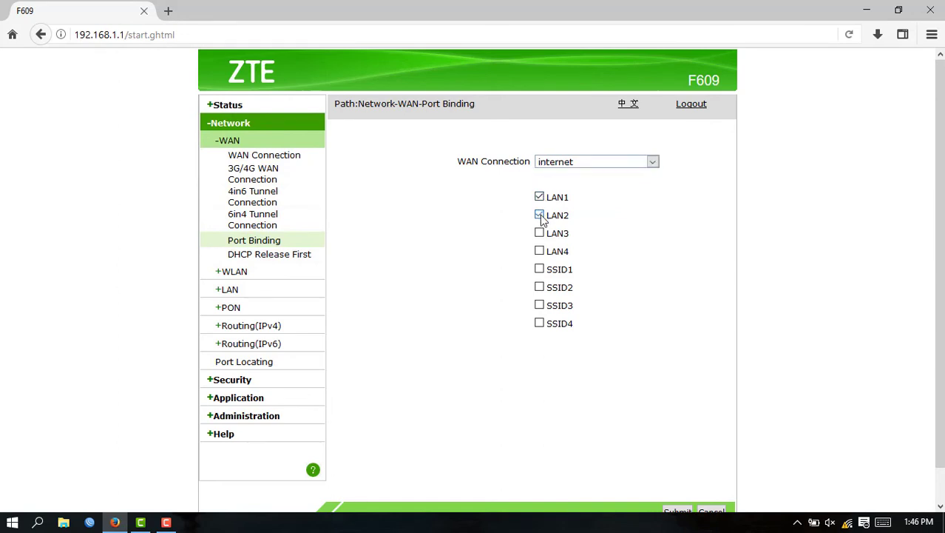
{"action": "left_click", "coordinate": [539, 233]}
{"action": "left_click", "coordinate": [540, 251]}
{"action": "left_click", "coordinate": [539, 287]}
{"action": "left_click", "coordinate": [539, 323]}
{"action": "scroll", "coordinate": [630, 314], "scroll_direction": "down", "scroll_amount": 1}
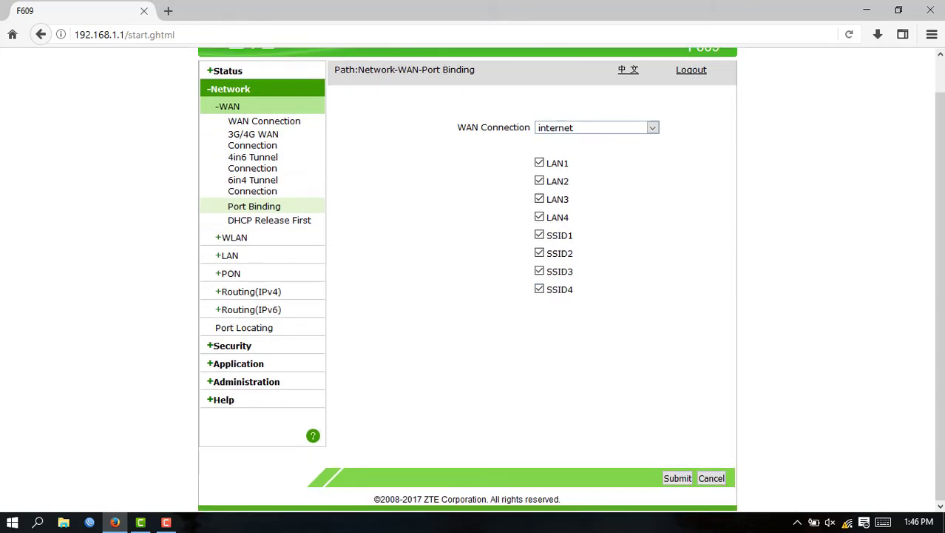
{"action": "left_click", "coordinate": [679, 481]}
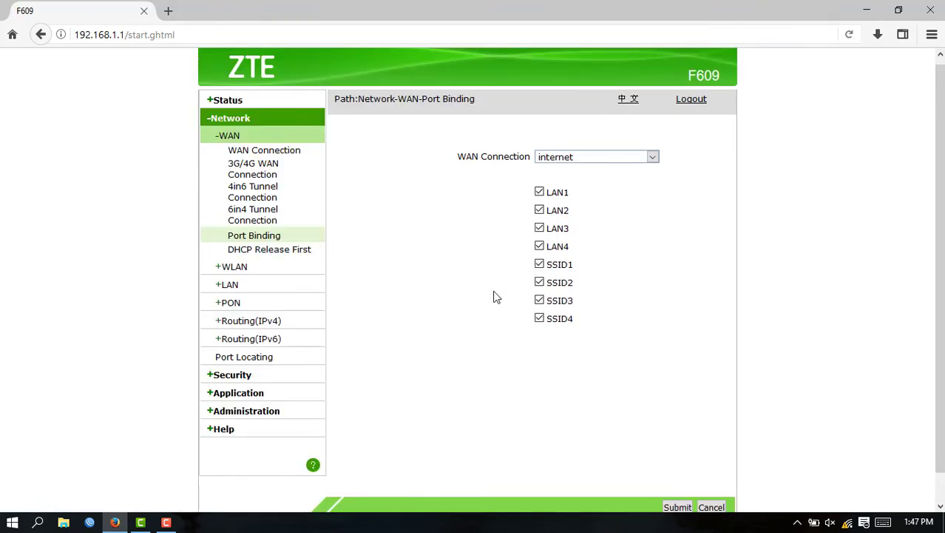
Enable wireless isolation in WLAN Basic settings and submit.
{"action": "left_click", "coordinate": [241, 268]}
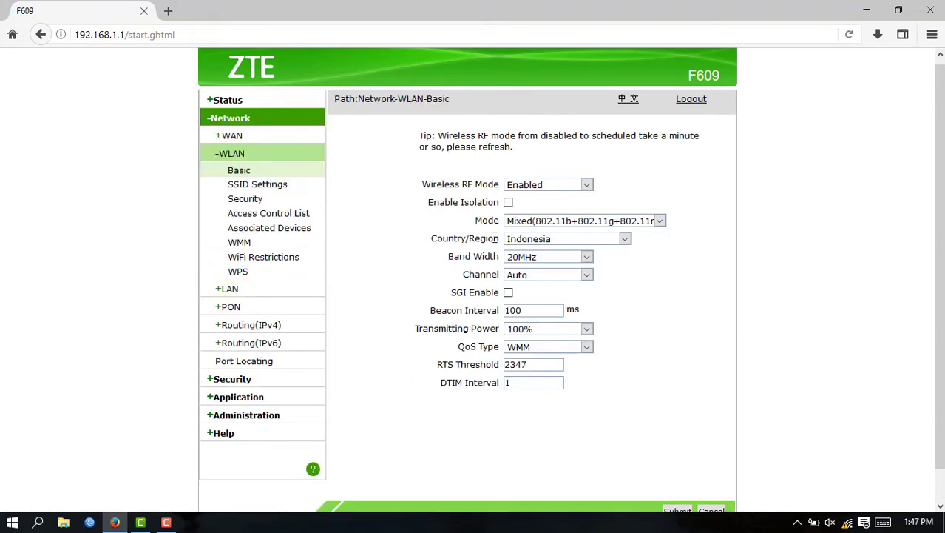
{"action": "left_click", "coordinate": [508, 202]}
{"action": "left_click_drag", "start_coordinate": [934, 199], "coordinate": [926, 300]}
{"action": "left_click", "coordinate": [671, 478]}
Open the SSID Settings page and reconnect the PC to ZTE-bc4sF5.
{"action": "left_click", "coordinate": [259, 189]}
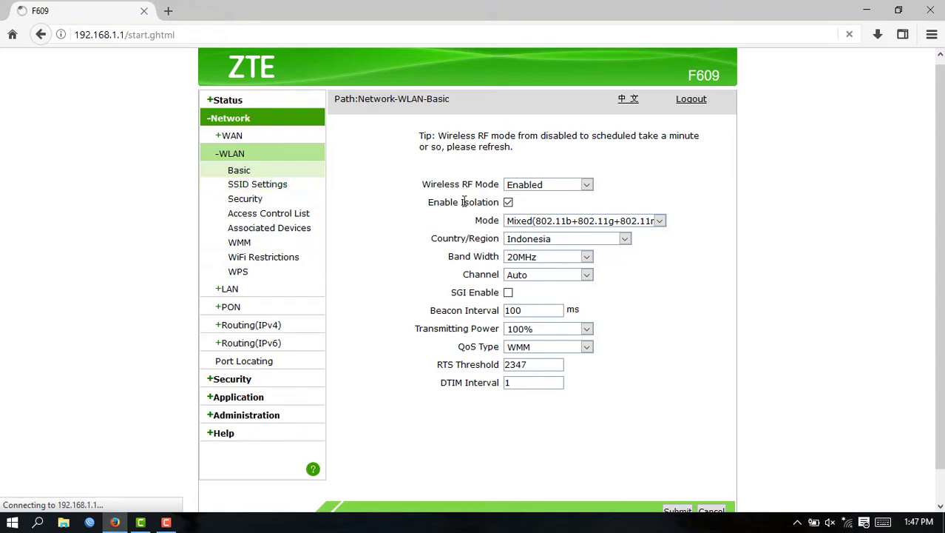
{"action": "left_click", "coordinate": [847, 523]}
{"action": "left_click", "coordinate": [781, 137]}
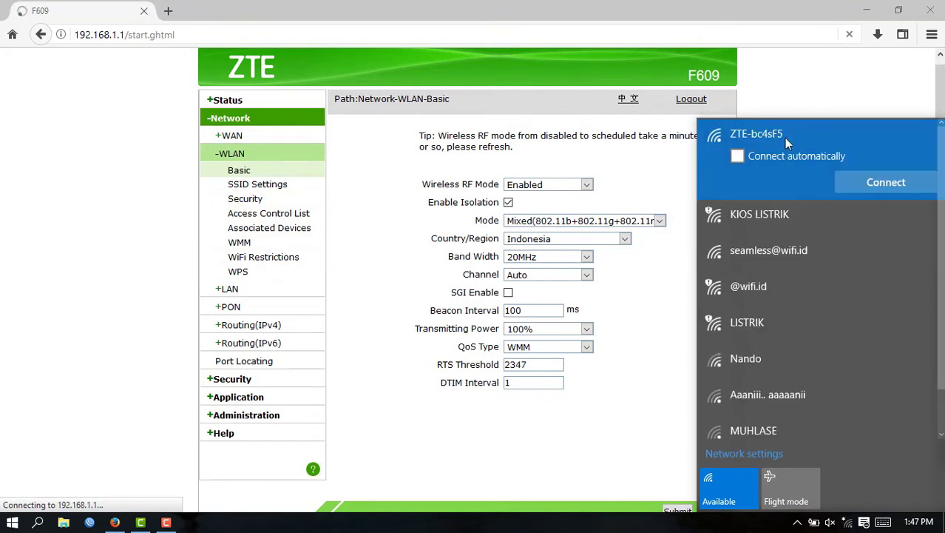
{"action": "left_click", "coordinate": [864, 173]}
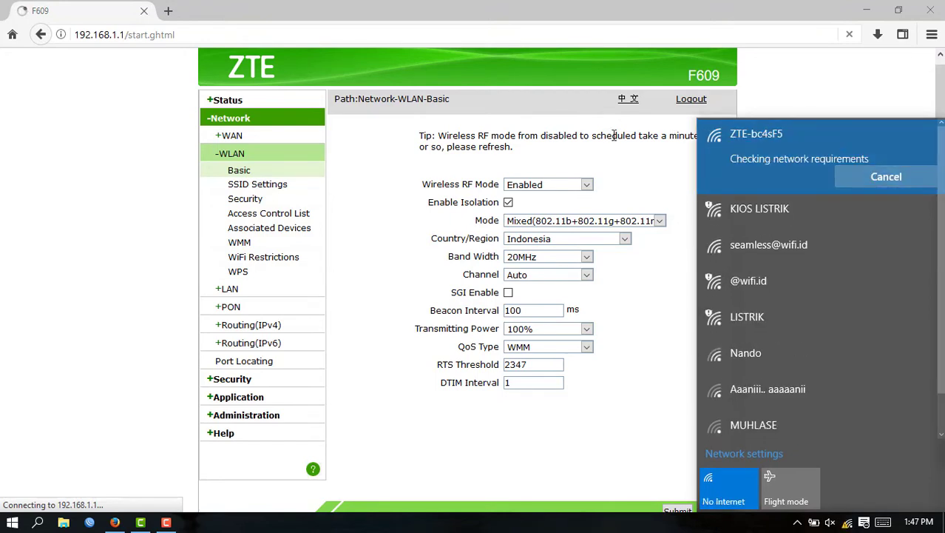
{"action": "left_click", "coordinate": [596, 134]}
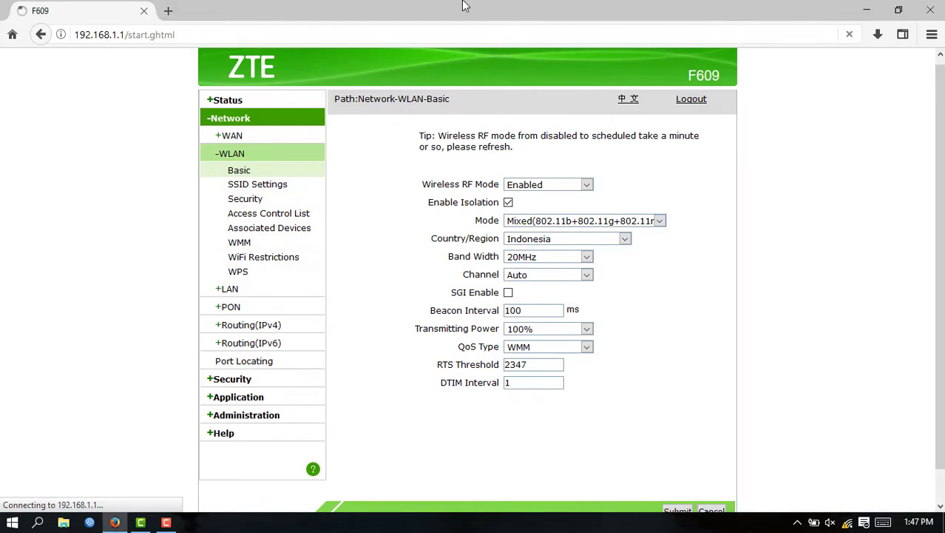
{"action": "left_click", "coordinate": [428, 39]}
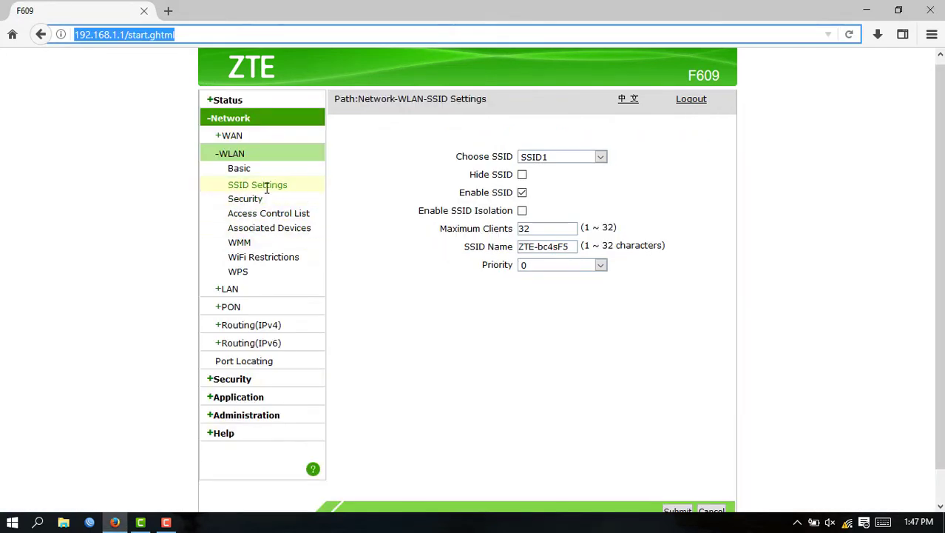
Replace the SSID1 name ZTE-bc4sF5 with ZYAN and submit.
{"action": "left_click_drag", "start_coordinate": [571, 246], "coordinate": [507, 253]}
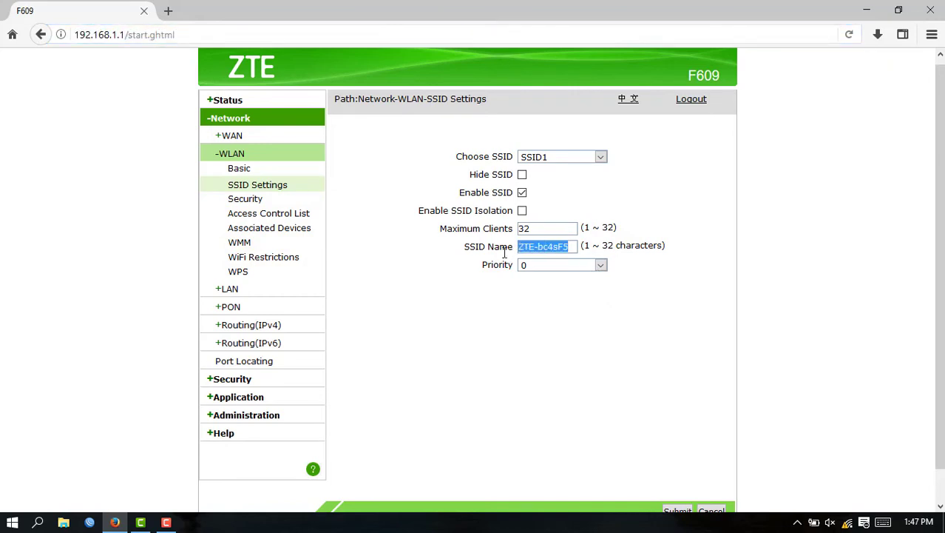
{"action": "type", "text": "ZYAN"}
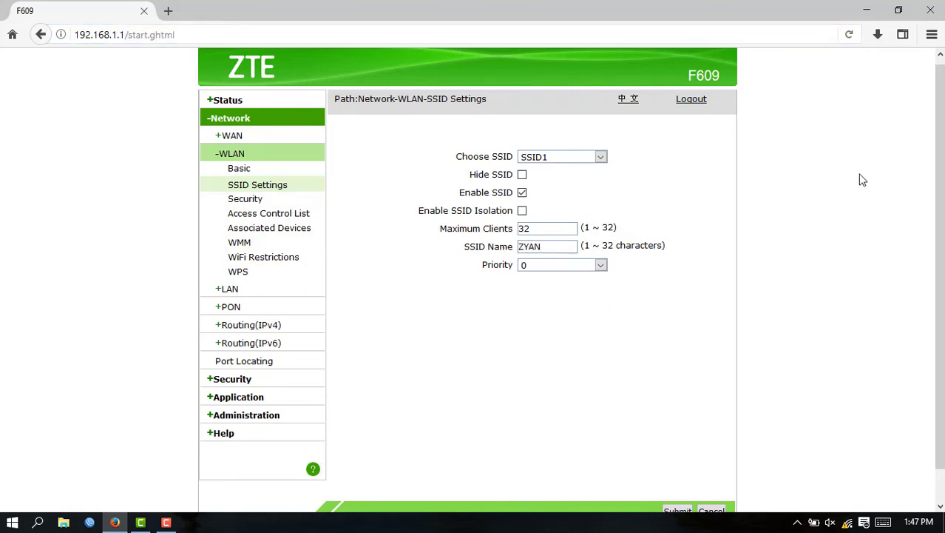
{"action": "scroll", "coordinate": [777, 311], "scroll_direction": "down", "scroll_amount": 1}
{"action": "left_click", "coordinate": [673, 478]}
{"action": "left_click", "coordinate": [259, 202]}
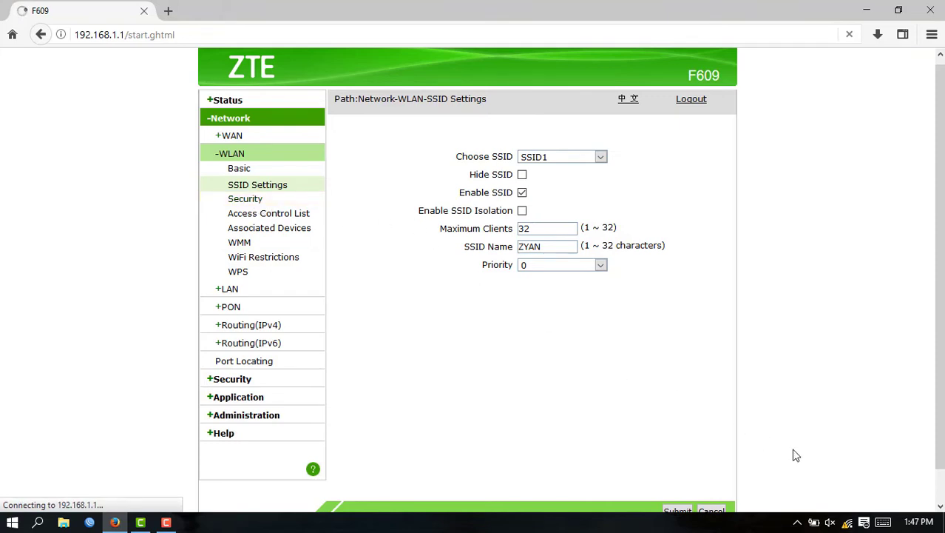
Select ZYAN in the Wi-Fi flyout with automatic connection turned off and connect.
{"action": "left_click", "coordinate": [848, 523]}
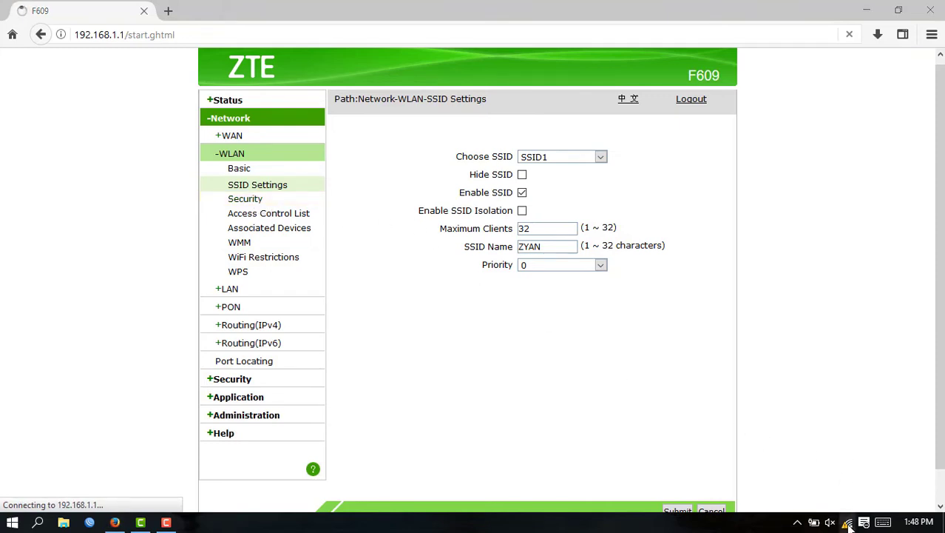
{"action": "left_click", "coordinate": [776, 258]}
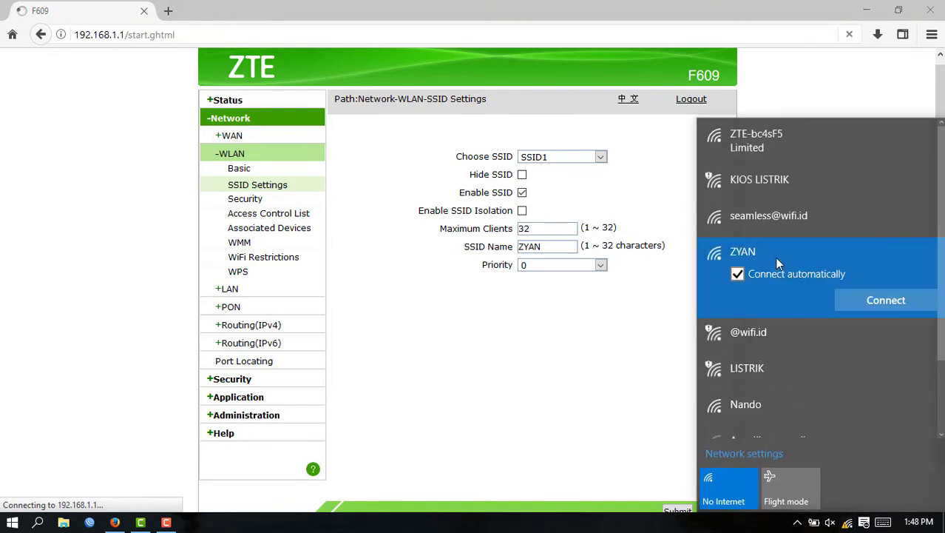
{"action": "left_click", "coordinate": [822, 276]}
{"action": "left_click", "coordinate": [851, 295]}
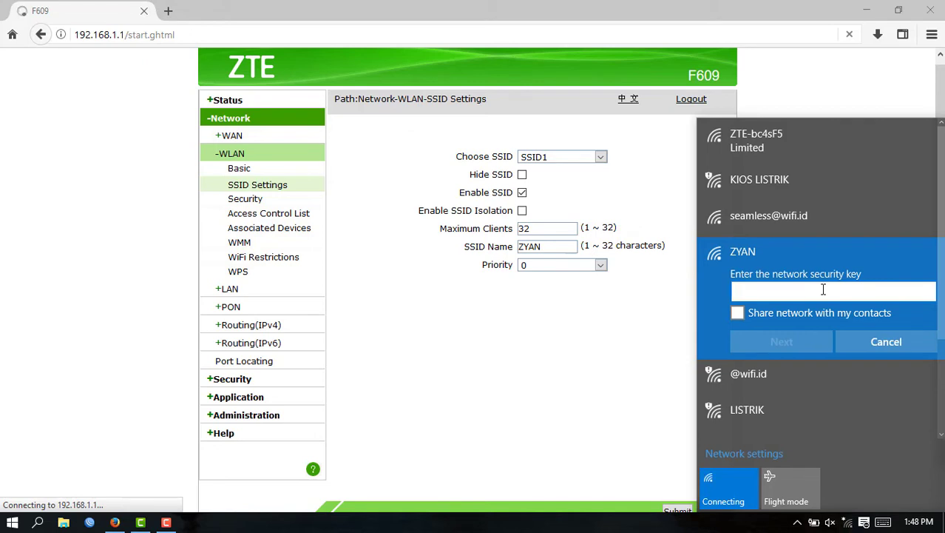
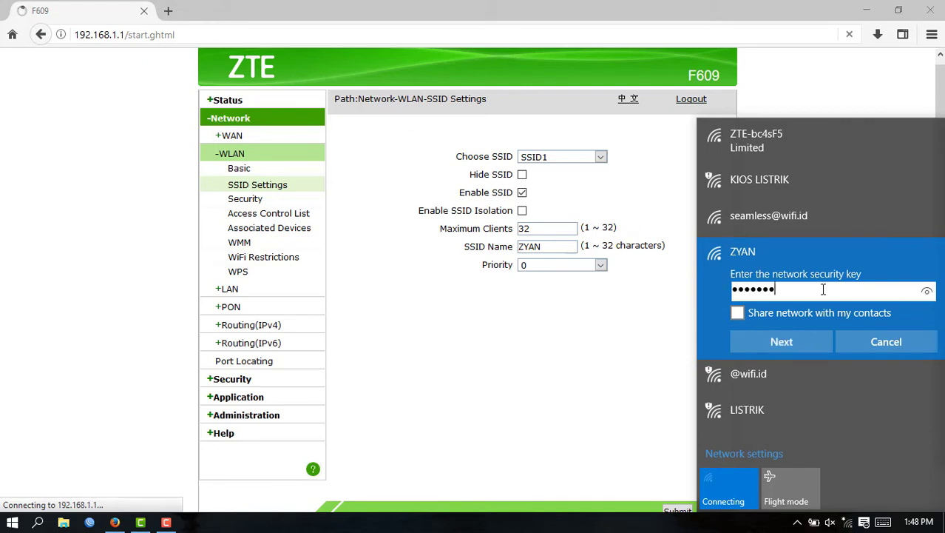
Enter ZYAN's security key, allow discovery, and reload the 192.168.1.1 router page.
{"action": "left_click", "coordinate": [926, 291]}
{"action": "left_click", "coordinate": [783, 342]}
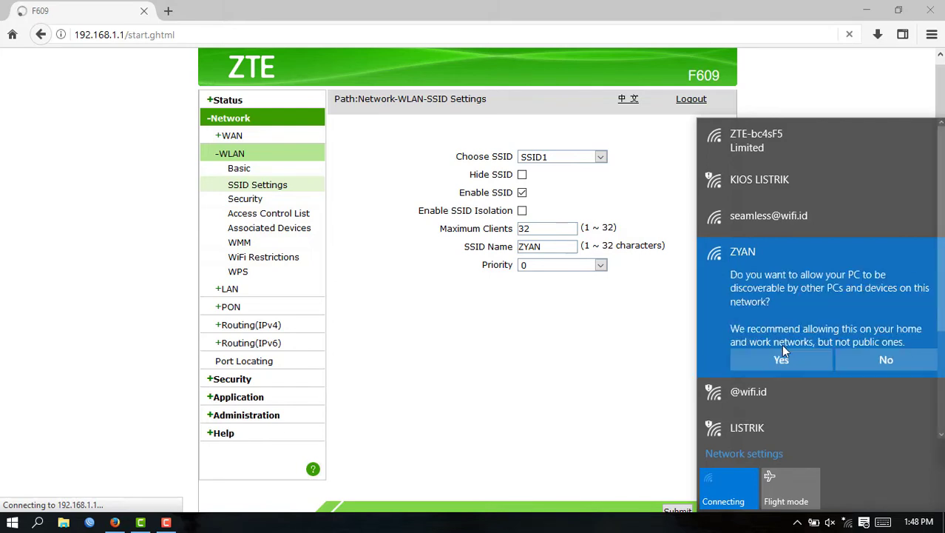
{"action": "left_click", "coordinate": [768, 355]}
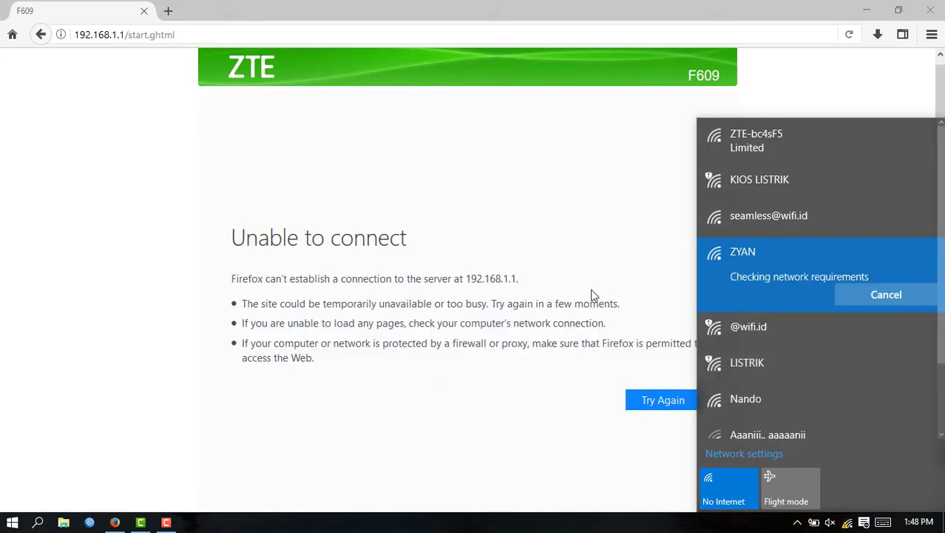
{"action": "left_click", "coordinate": [420, 34]}
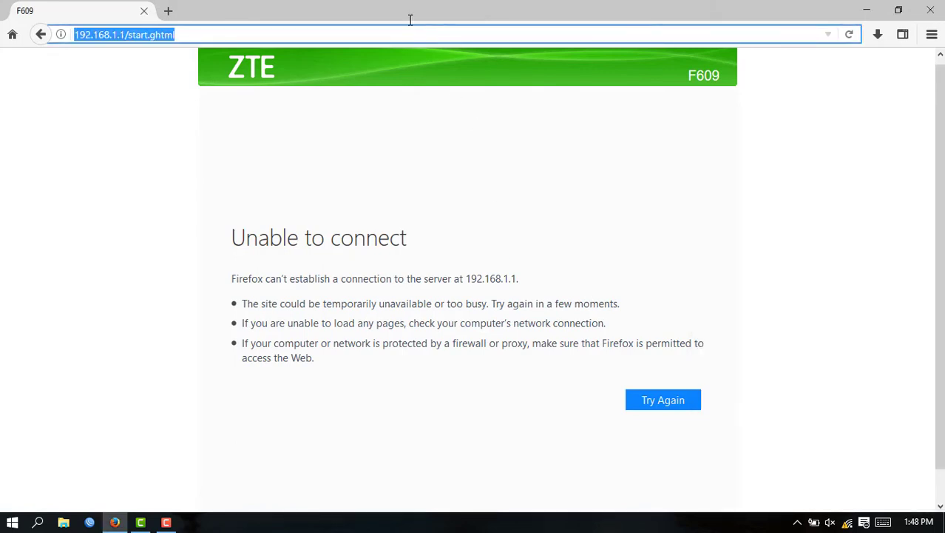
{"action": "key", "text": "Return"}
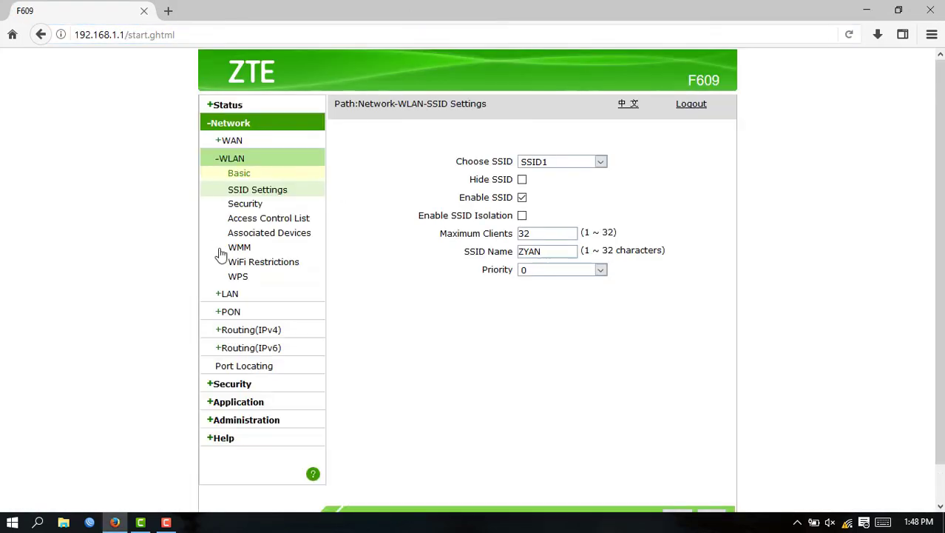
Replace SSID1's WPA passphrase with a new one and confirm the weak-passphrase warning.
{"action": "left_click", "coordinate": [251, 205]}
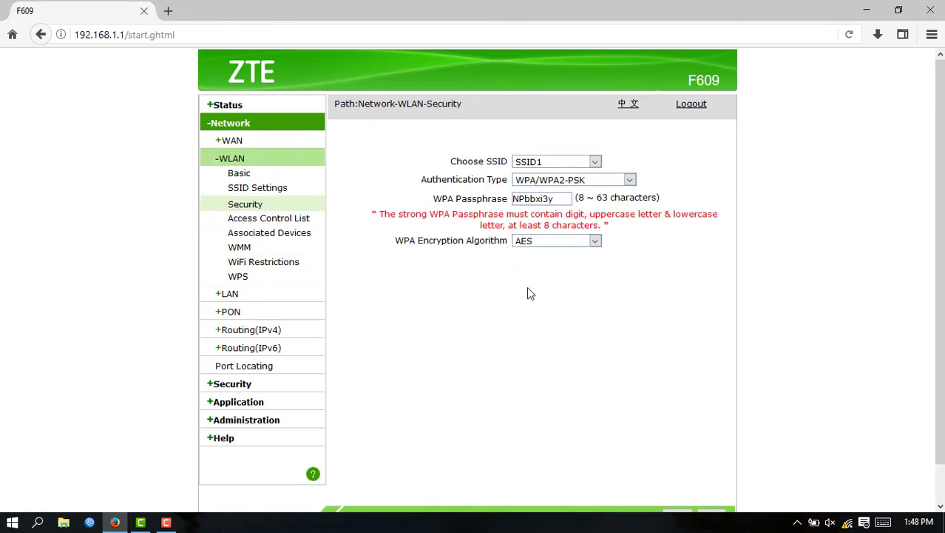
{"action": "double_click", "coordinate": [551, 200]}
{"action": "key", "text": "BackSpace"}
{"action": "scroll", "coordinate": [706, 208], "scroll_direction": "down", "scroll_amount": 1}
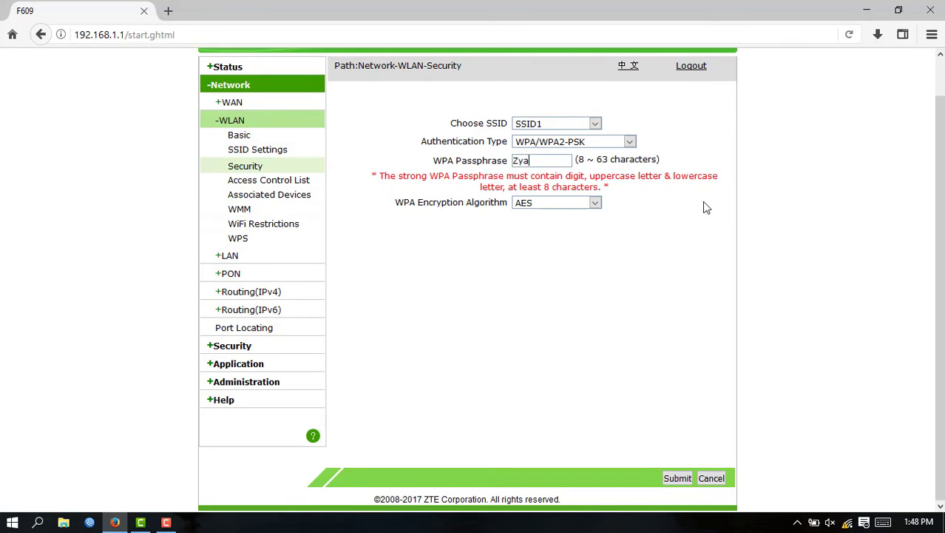
{"action": "left_click", "coordinate": [674, 478]}
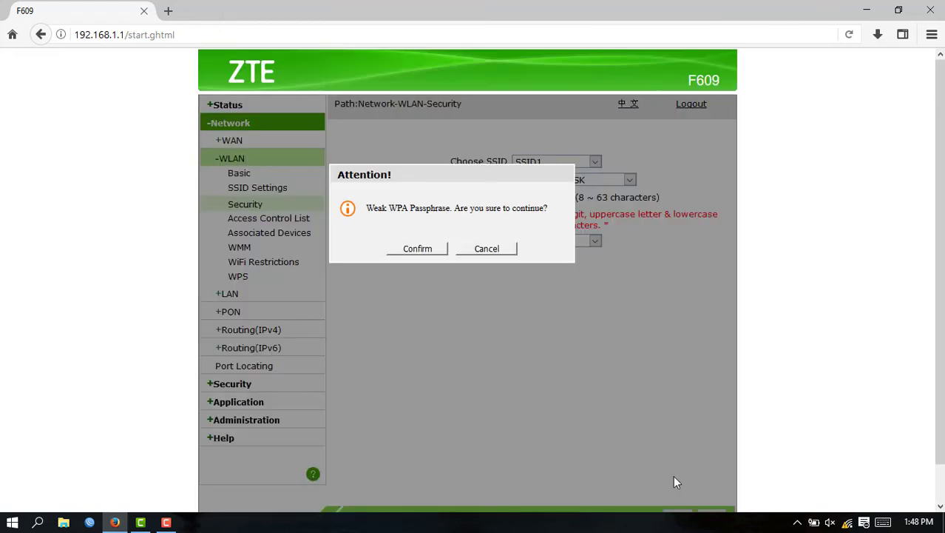
{"action": "left_click", "coordinate": [426, 249]}
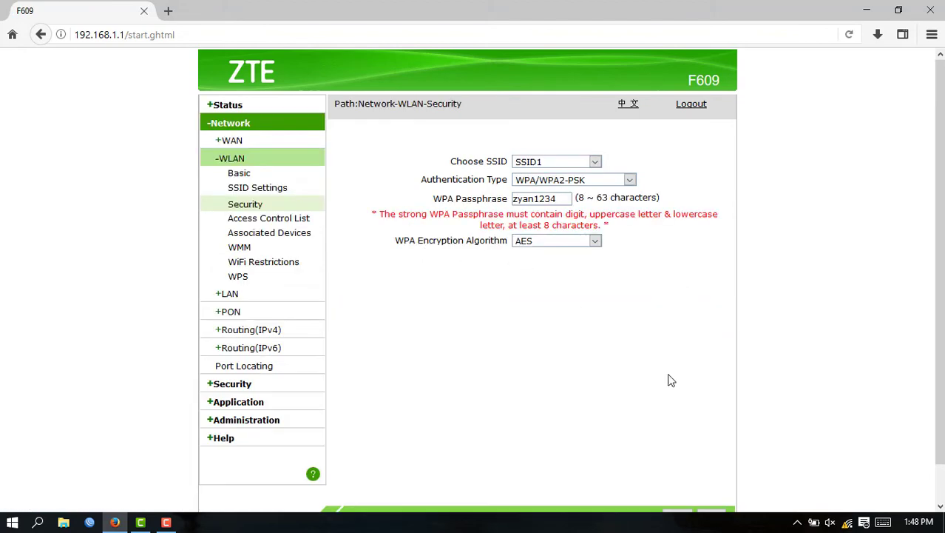
Disconnect from ZYAN, try reconnecting, and close Windows network settings.
{"action": "left_click", "coordinate": [847, 522]}
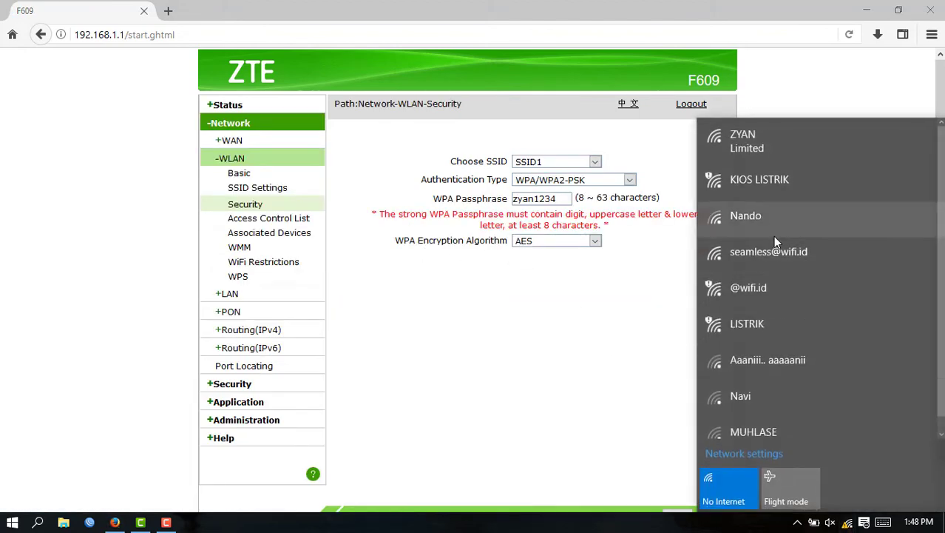
{"action": "left_click", "coordinate": [756, 149]}
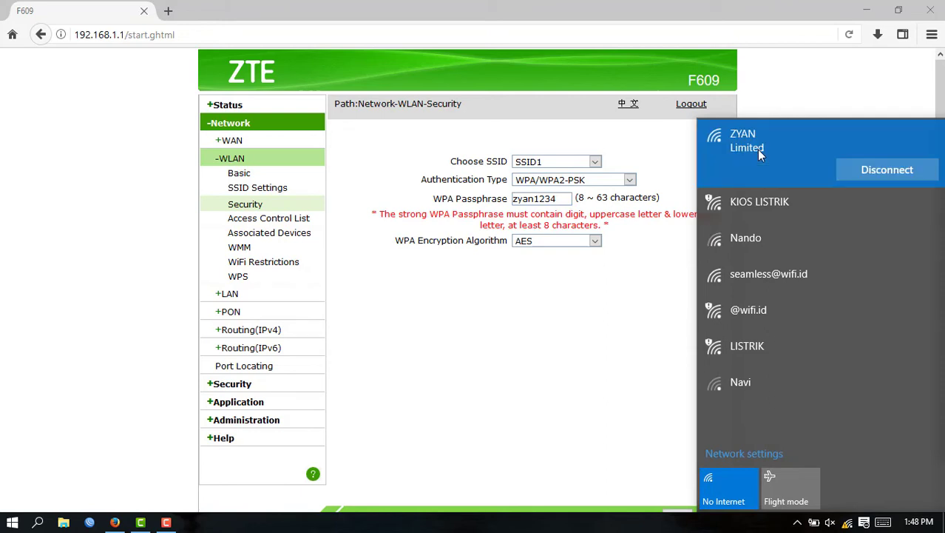
{"action": "left_click", "coordinate": [853, 170]}
{"action": "left_click", "coordinate": [853, 182]}
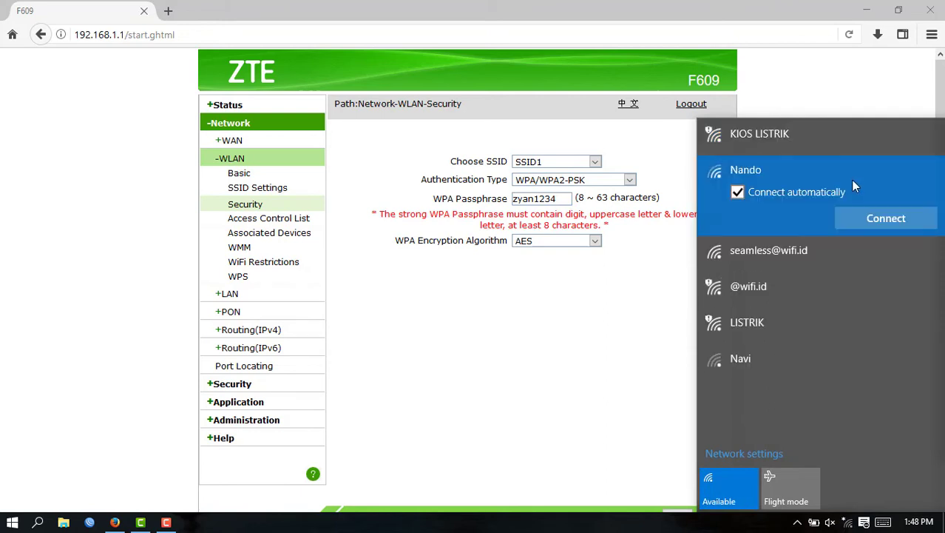
{"action": "left_click", "coordinate": [830, 153]}
{"action": "left_click", "coordinate": [769, 258]}
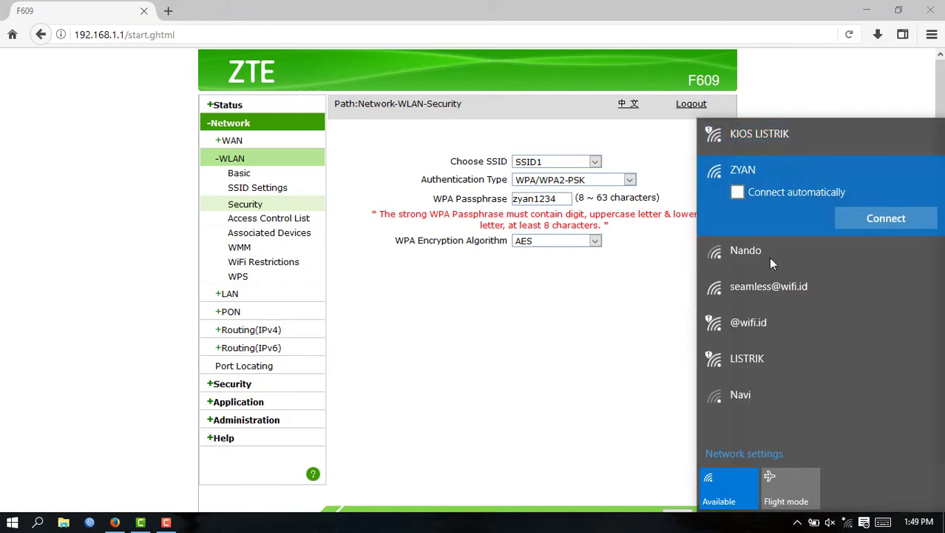
{"action": "left_click", "coordinate": [871, 223]}
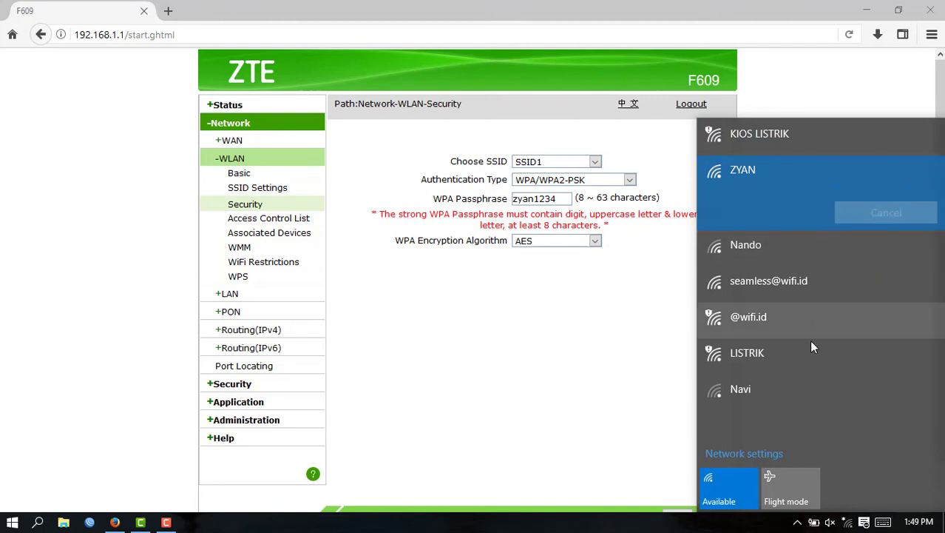
{"action": "left_click", "coordinate": [760, 457]}
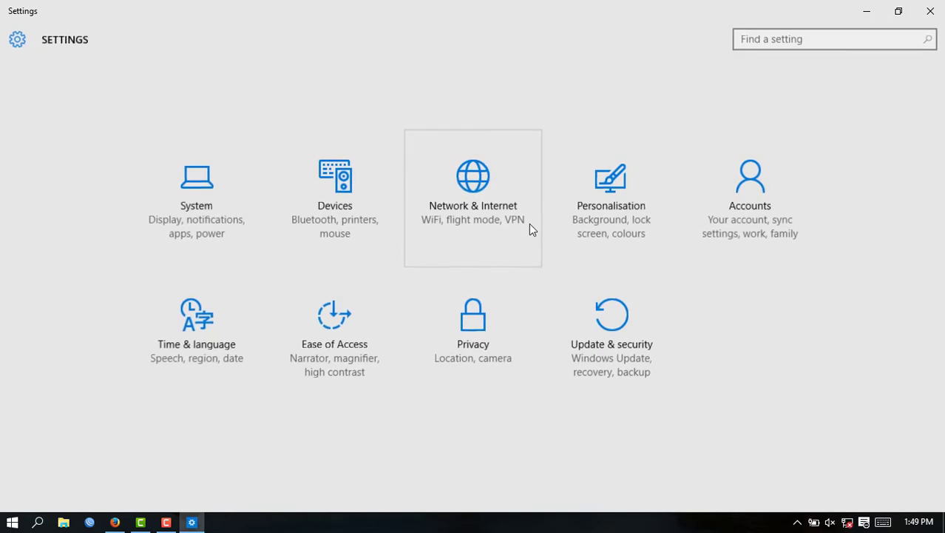
{"action": "left_click", "coordinate": [930, 11]}
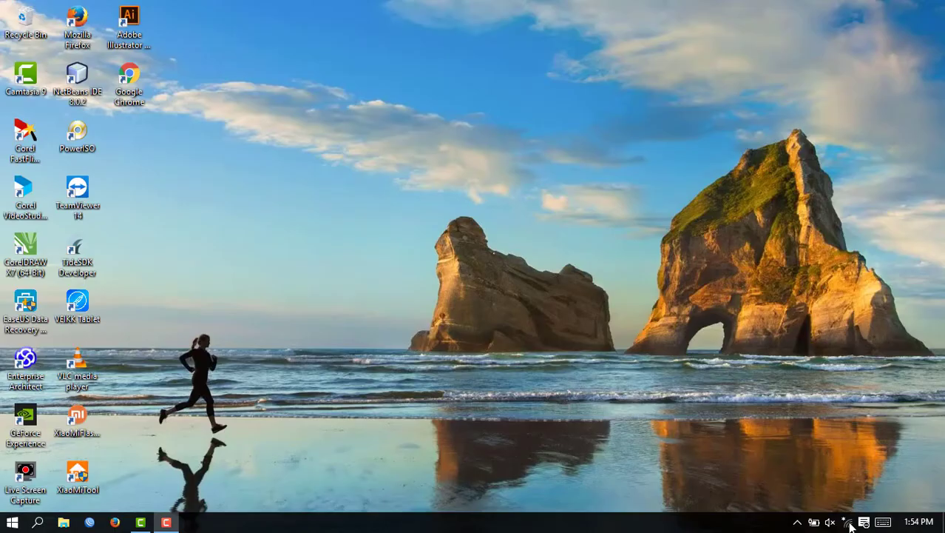
Reconnect to ZYAN with automatic connection off, entering the new security key.
{"action": "left_click", "coordinate": [848, 522]}
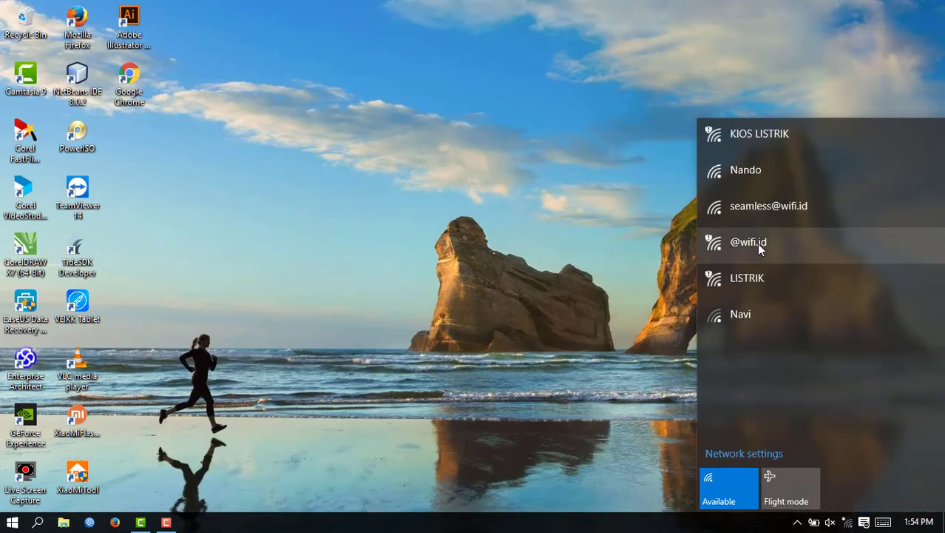
{"action": "left_click", "coordinate": [667, 297]}
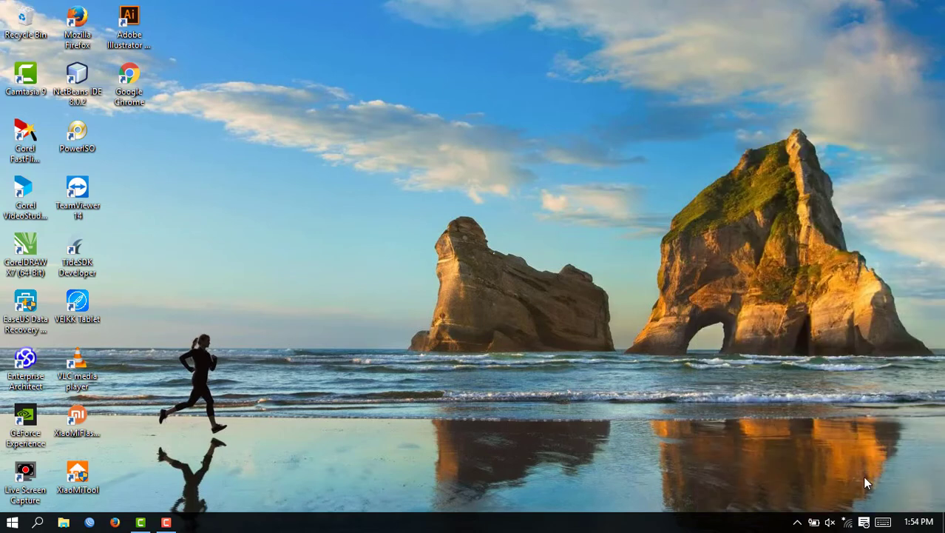
{"action": "left_click", "coordinate": [847, 523]}
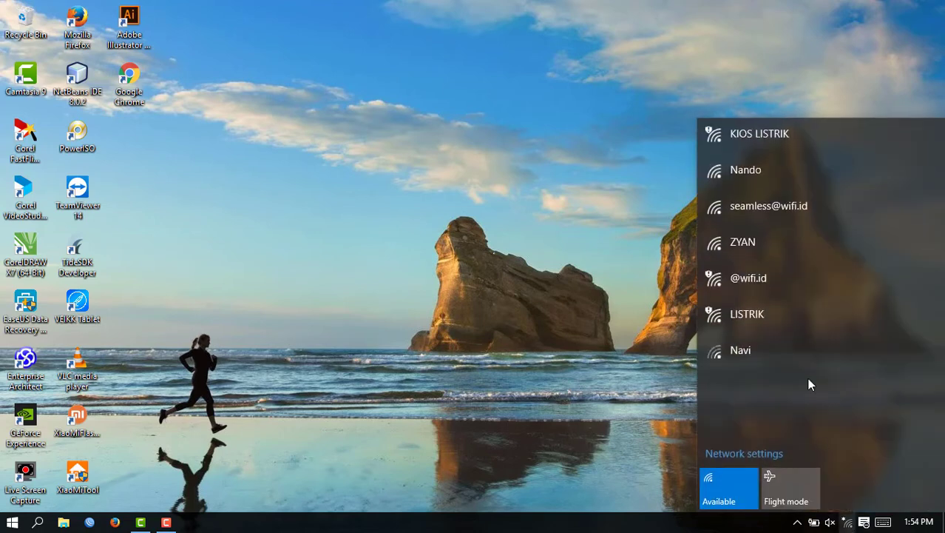
{"action": "left_click", "coordinate": [763, 255]}
{"action": "left_click", "coordinate": [802, 264]}
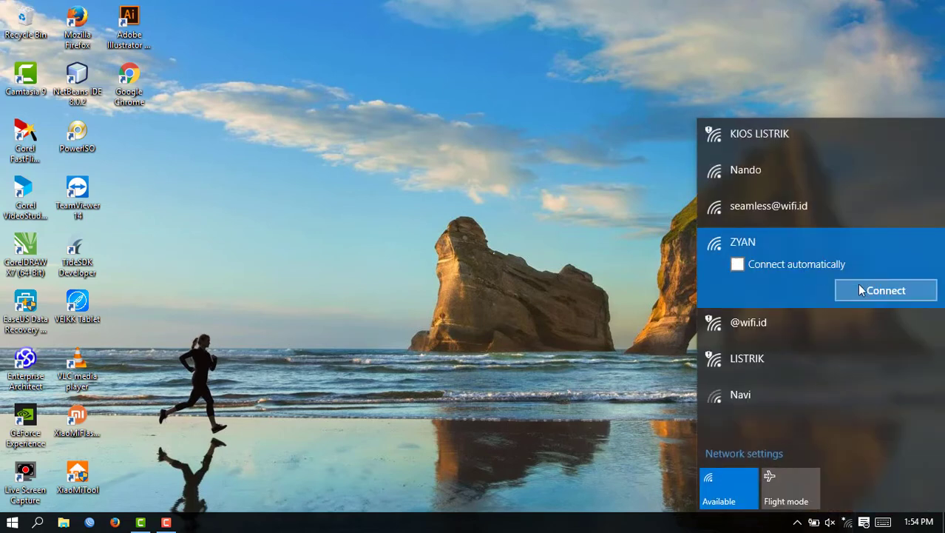
{"action": "left_click", "coordinate": [862, 284]}
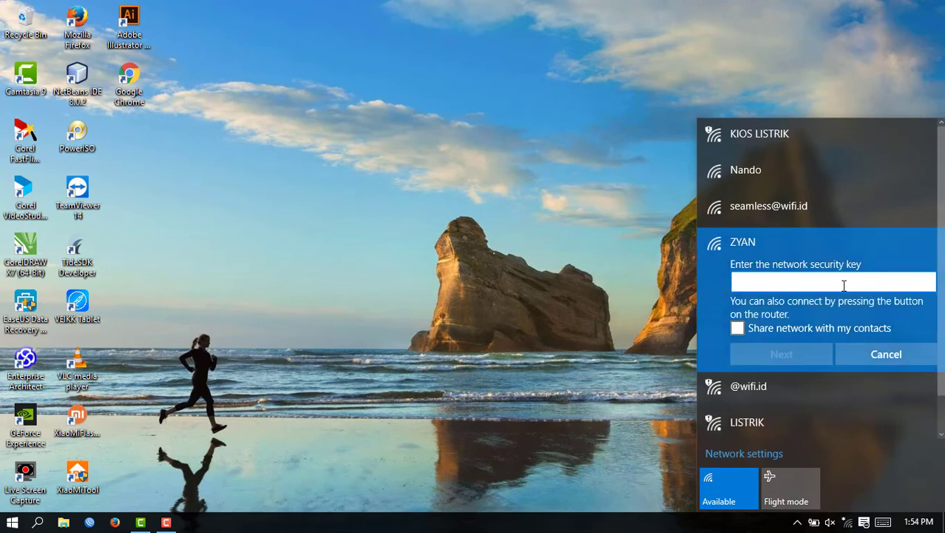
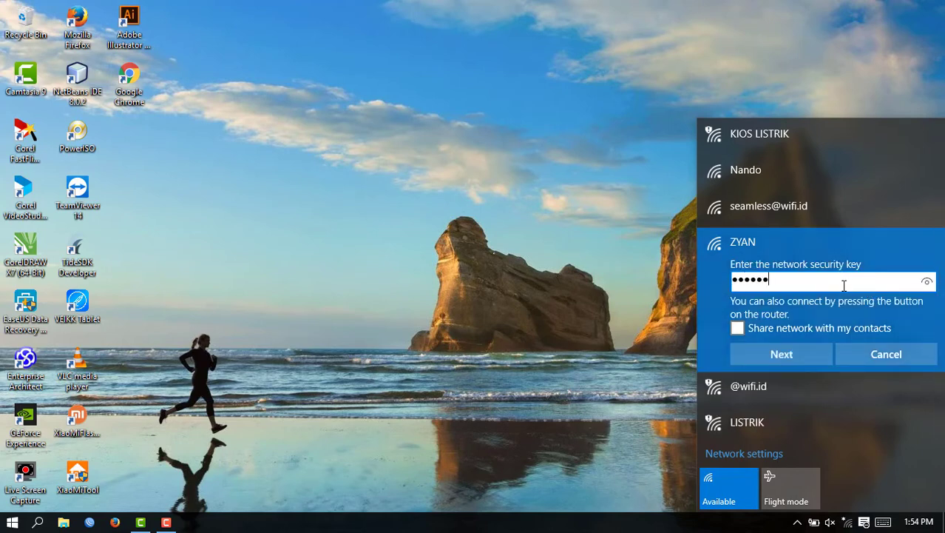
{"action": "left_click", "coordinate": [927, 281]}
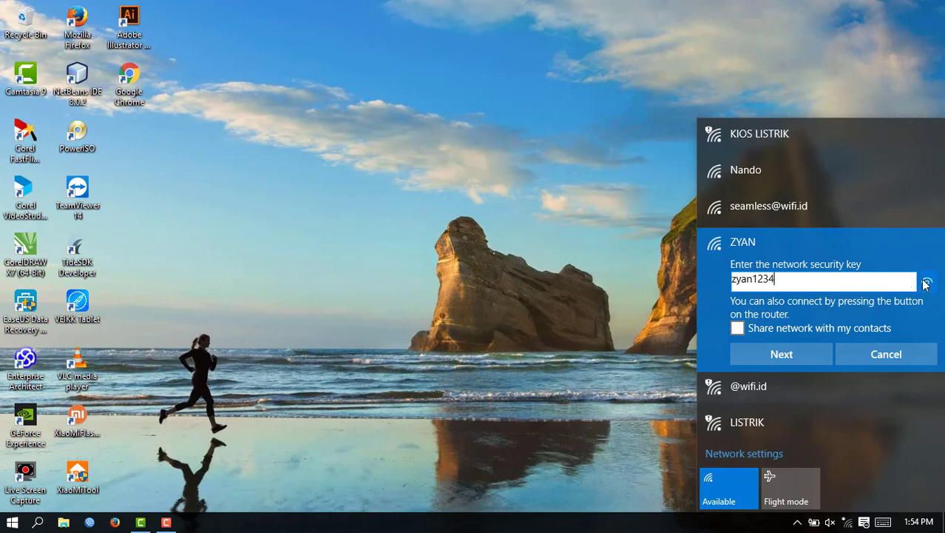
{"action": "left_click", "coordinate": [779, 355]}
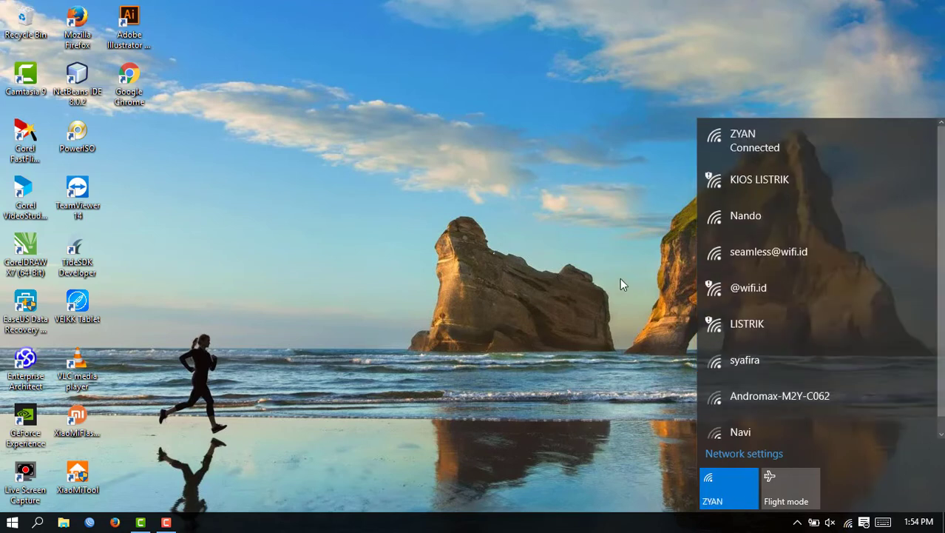
{"action": "left_click", "coordinate": [620, 277]}
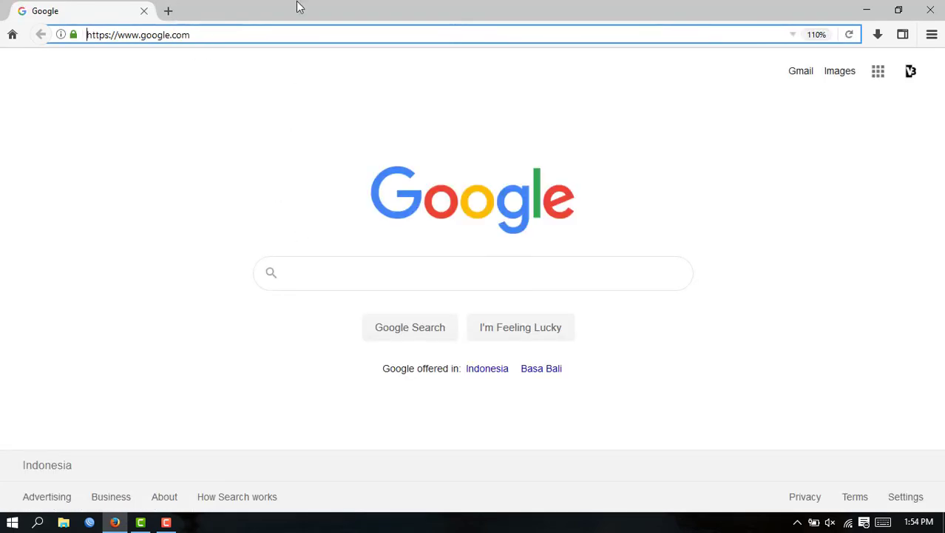
Search Google for youtube and open the YouTube site from the results.
{"action": "left_click", "coordinate": [328, 281]}
{"action": "type", "text": "y"}
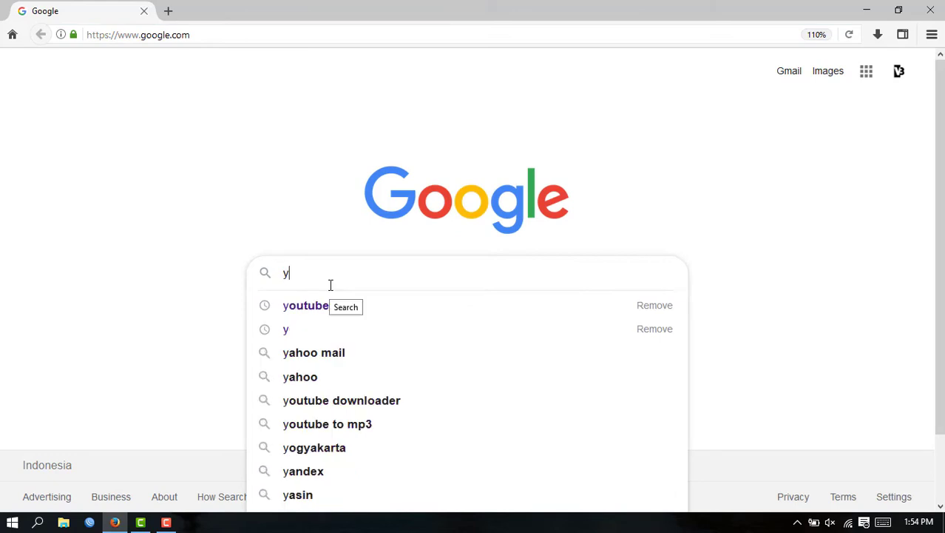
{"action": "key", "text": "Down"}
{"action": "key", "text": "Return"}
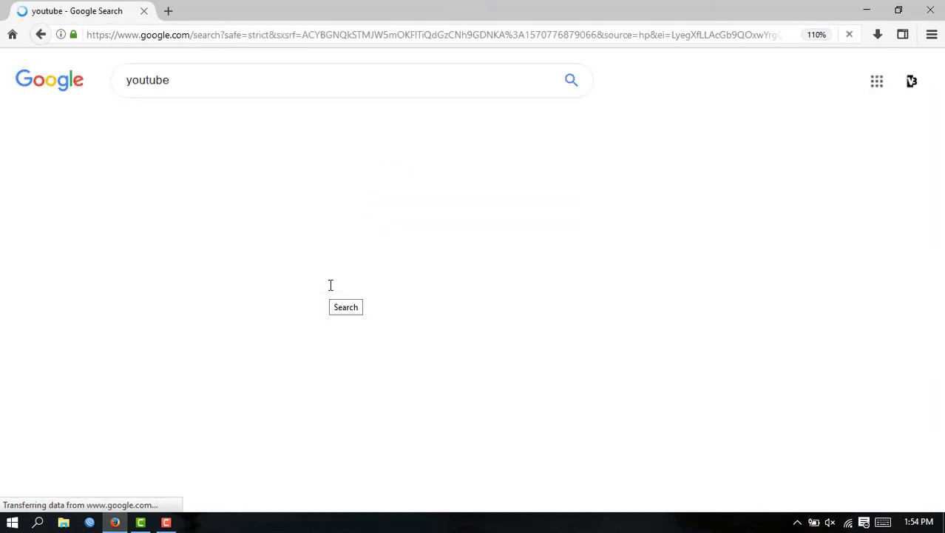
{"action": "left_click", "coordinate": [175, 190]}
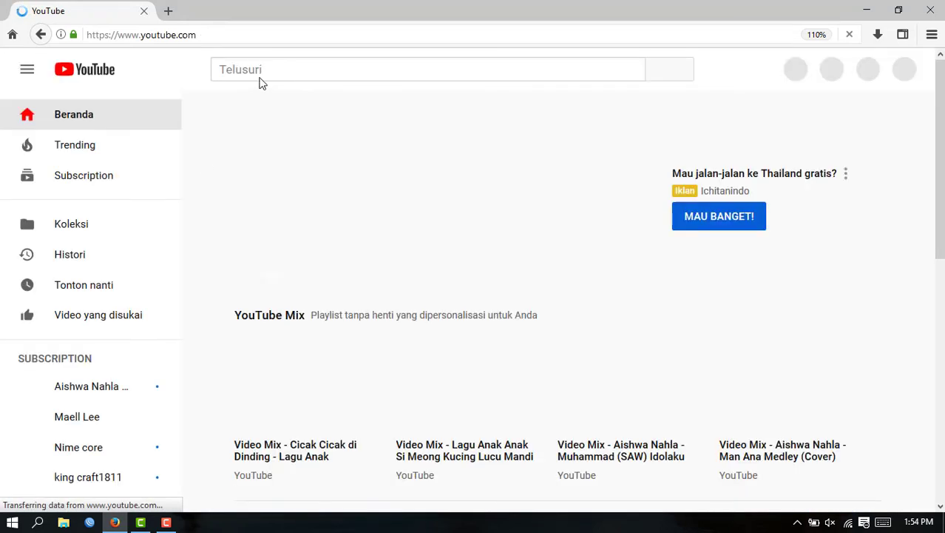
Search YouTube for wonobyte to find the WonoByte Channel.
{"action": "left_click", "coordinate": [256, 71]}
{"action": "type", "text": "w"}
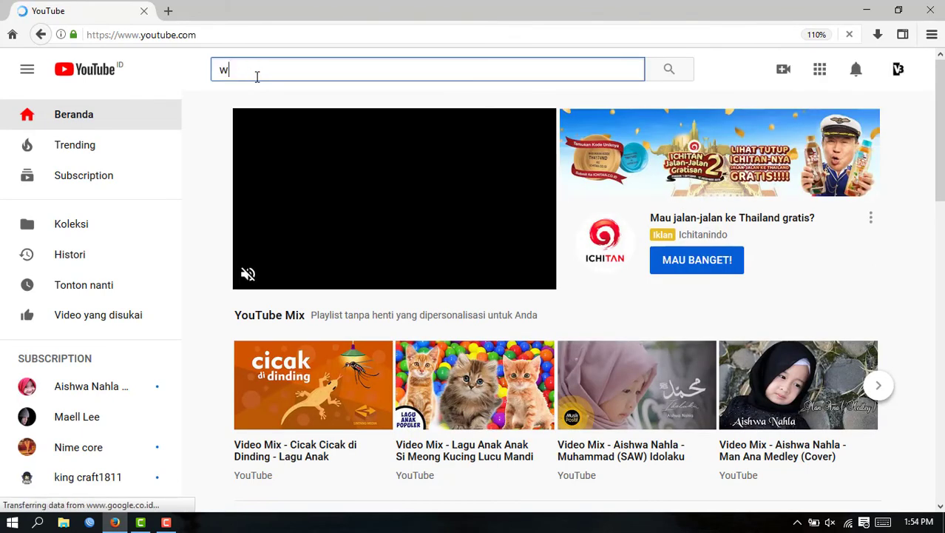
{"action": "type", "text": "onobyte"}
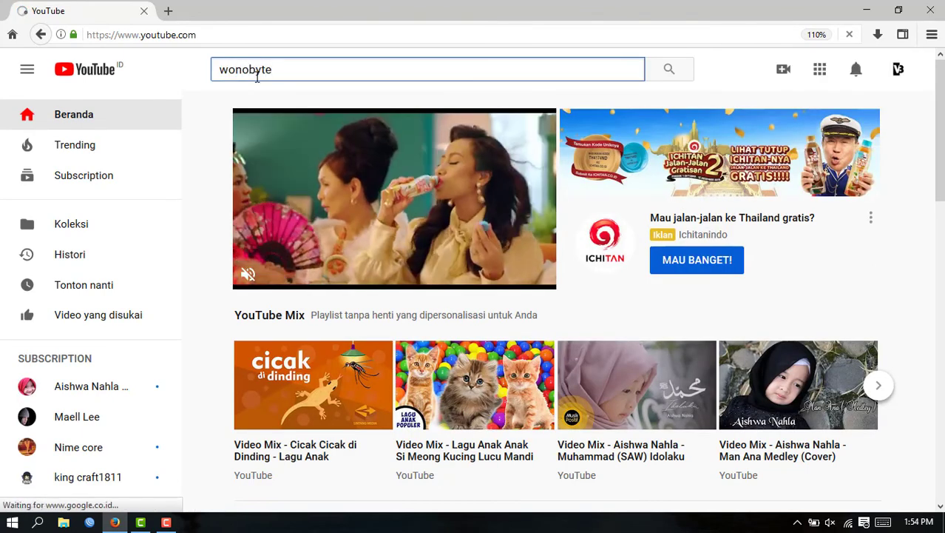
{"action": "key", "text": "Return"}
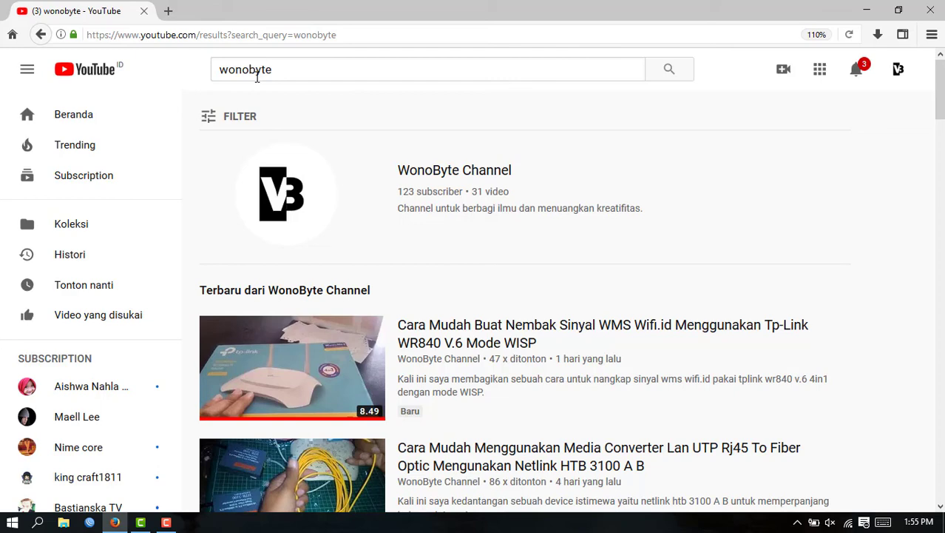
In a new tab, log into the router at 192.168.1.1 as admin without saving the login.
{"action": "left_click", "coordinate": [165, 10]}
{"action": "type", "text": "1"}
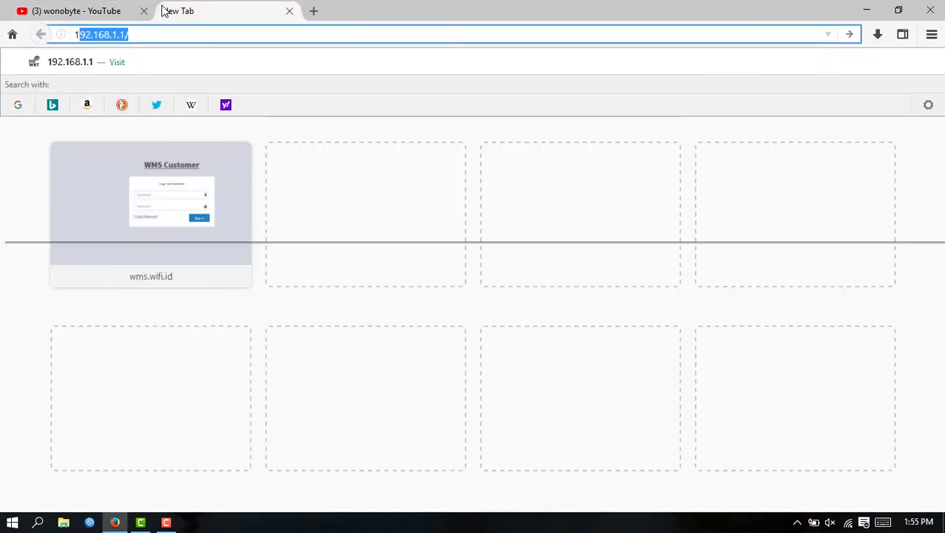
{"action": "type", "text": "9"}
{"action": "key", "text": "Return"}
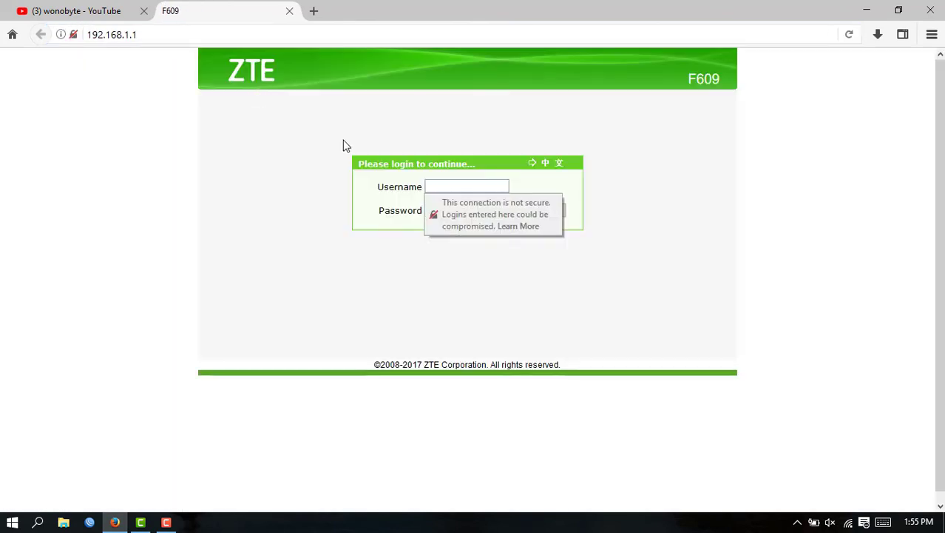
{"action": "type", "text": "admin"}
{"action": "key", "text": "Tab"}
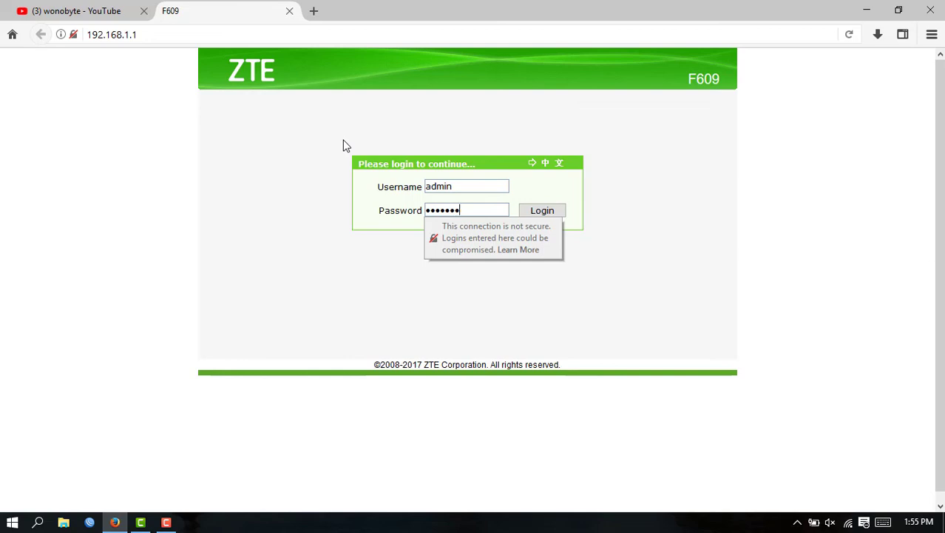
{"action": "key", "text": "Return"}
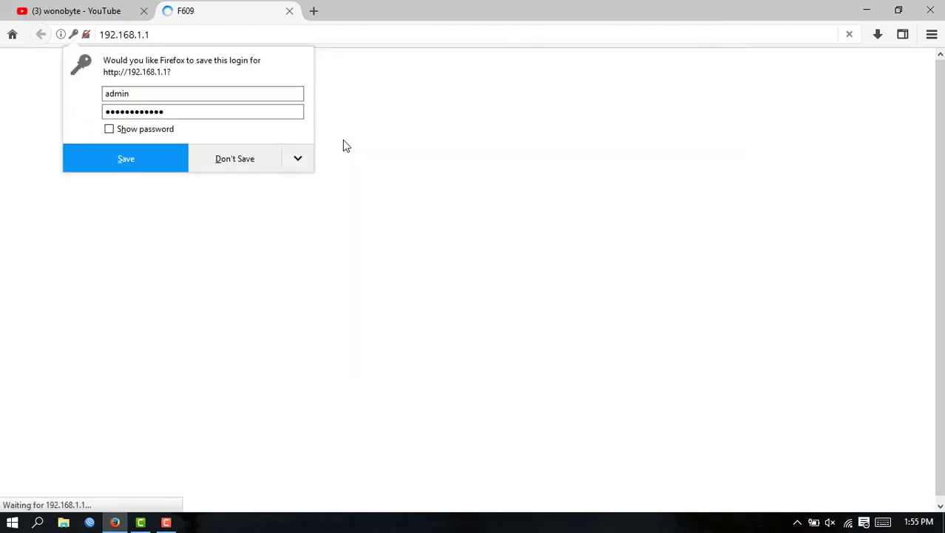
{"action": "left_click", "coordinate": [257, 154]}
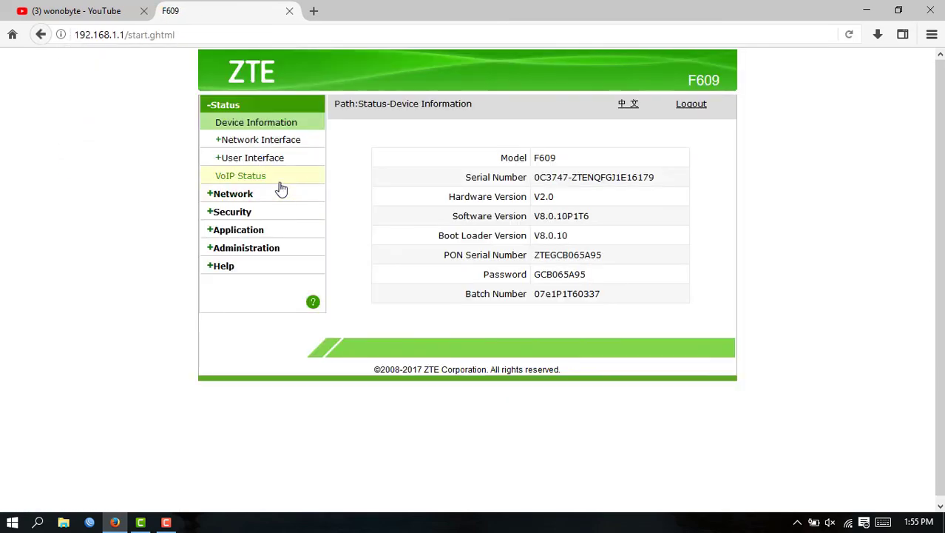
Confirm the USB modem shows Connected, then view the Mobile Network status page.
{"action": "left_click", "coordinate": [254, 158]}
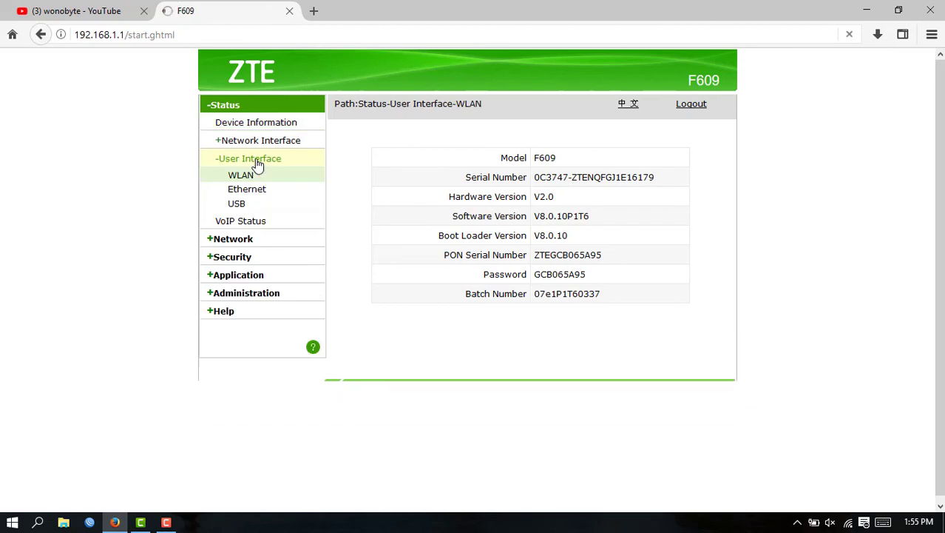
{"action": "left_click", "coordinate": [248, 208]}
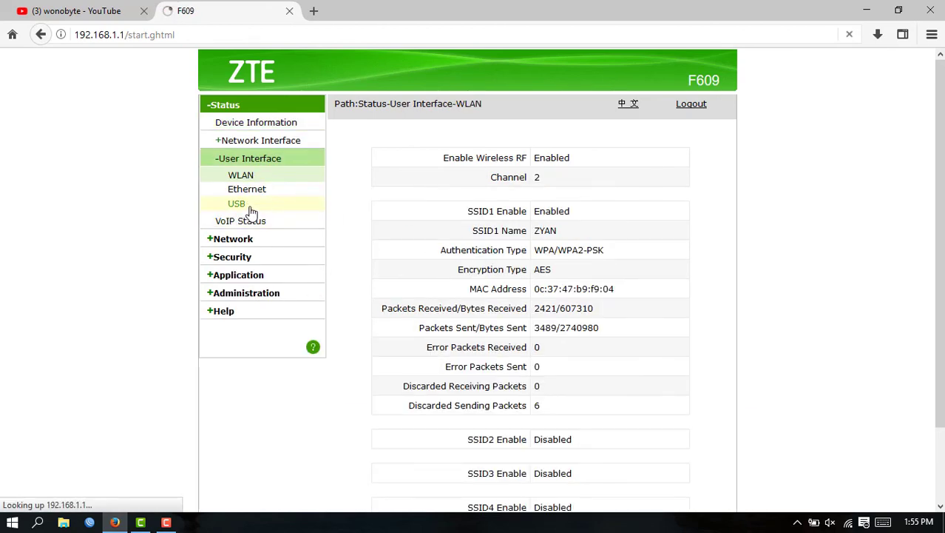
{"action": "left_click_drag", "start_coordinate": [535, 254], "coordinate": [616, 262]}
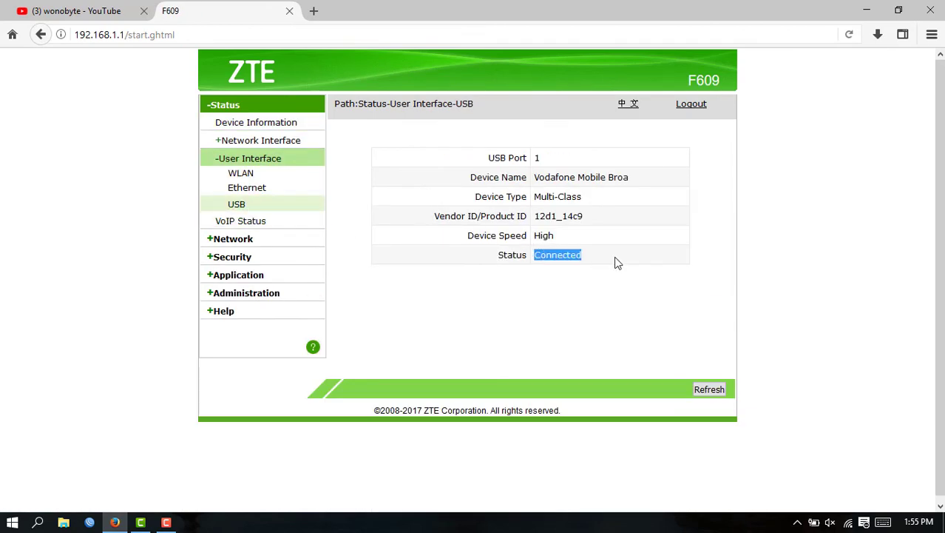
{"action": "left_click", "coordinate": [260, 143]}
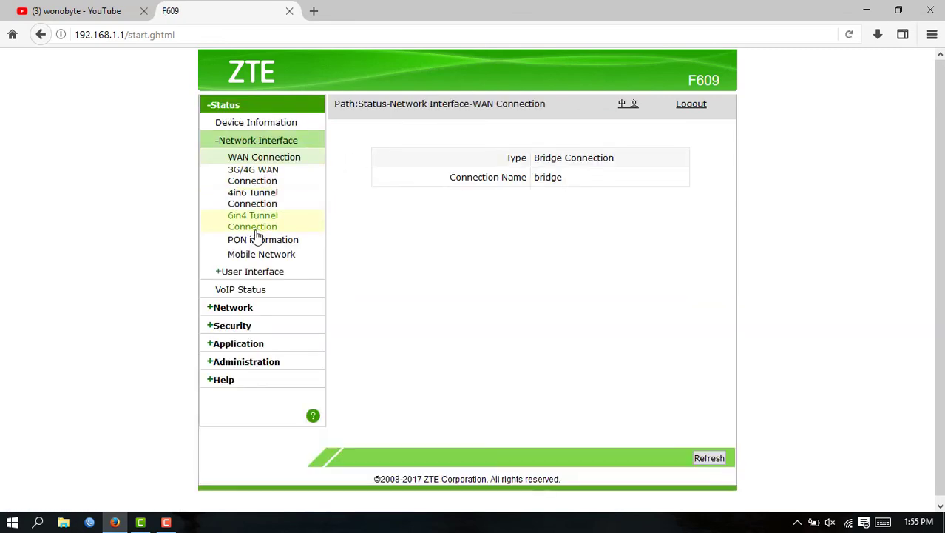
{"action": "left_click", "coordinate": [259, 257]}
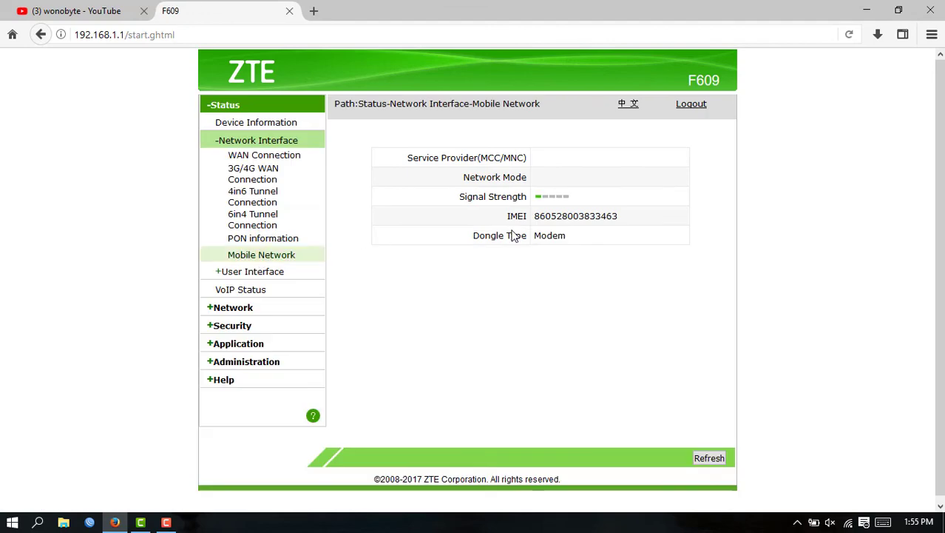